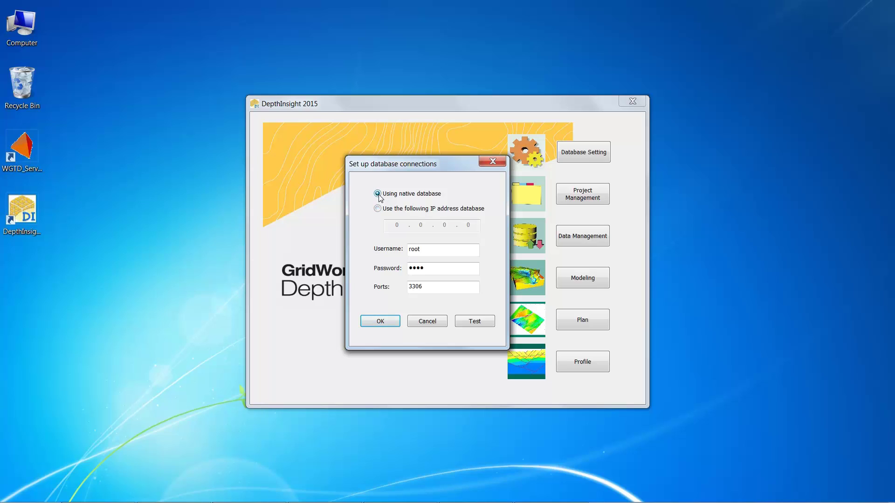
Test the native database connection, accept the connection settings and open project management.
left_click(481, 323)
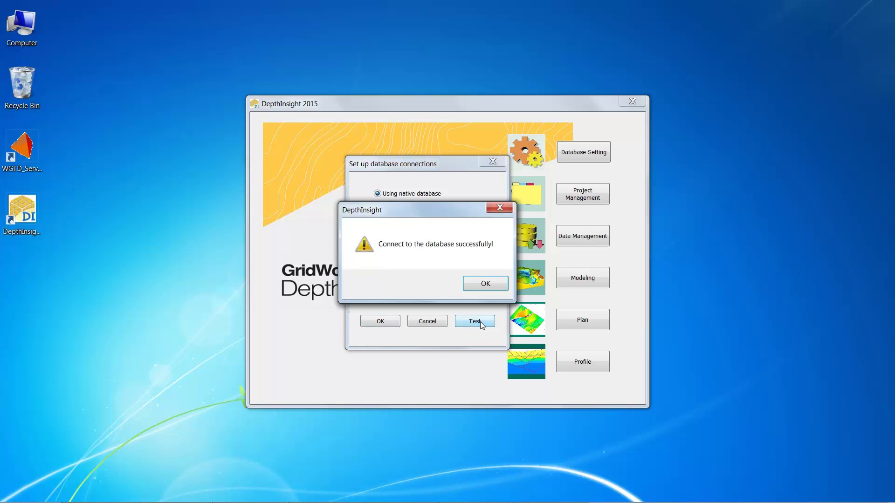
left_click(483, 283)
left_click(380, 321)
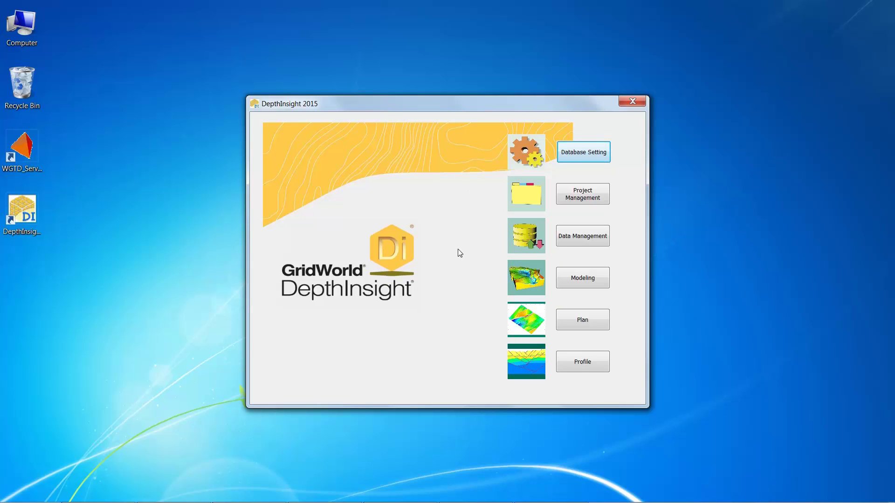
left_click(586, 198)
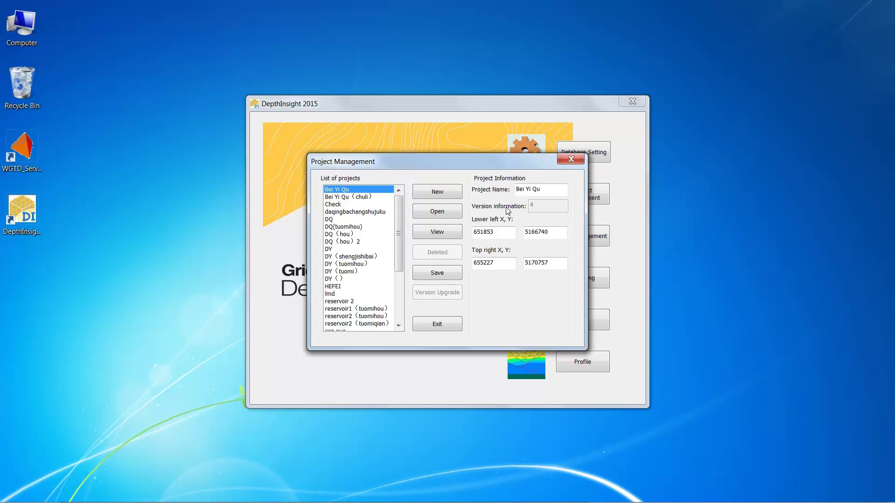
Examine the project information of existing projects such as Check, DQ and DQ（hou）2.
left_click(340, 204)
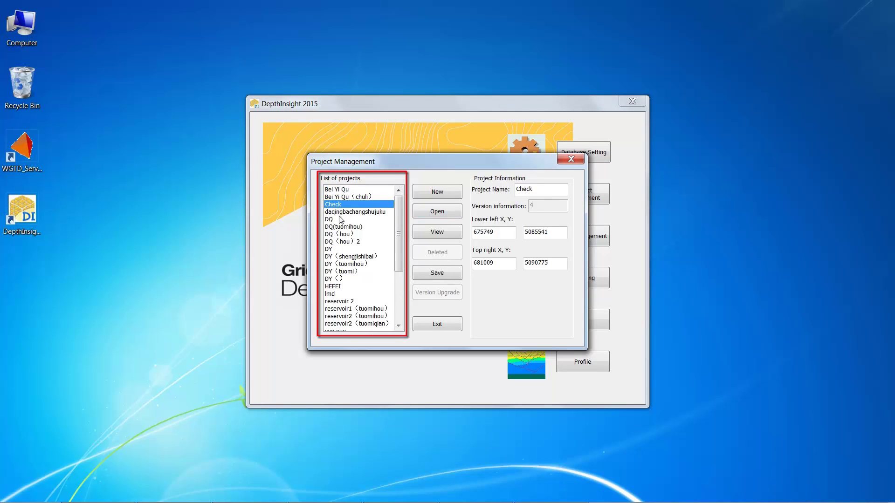
left_click(340, 220)
left_click(342, 234)
left_click(342, 242)
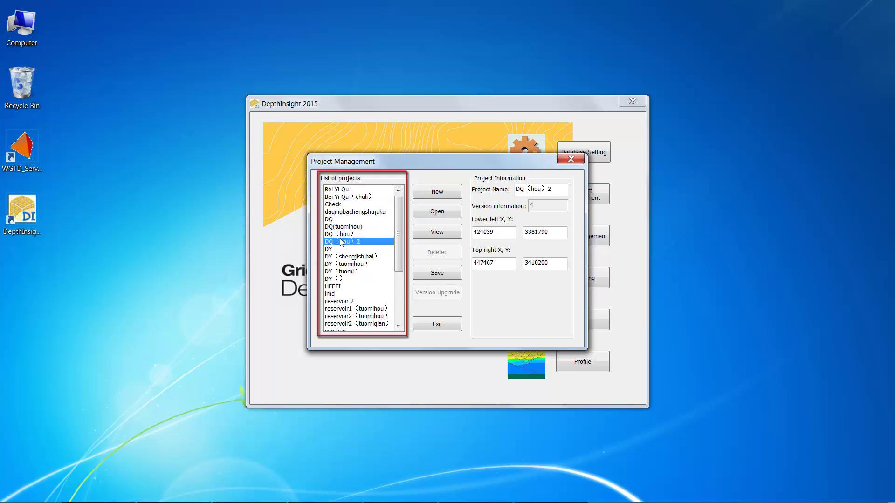
left_click(341, 204)
left_click(339, 219)
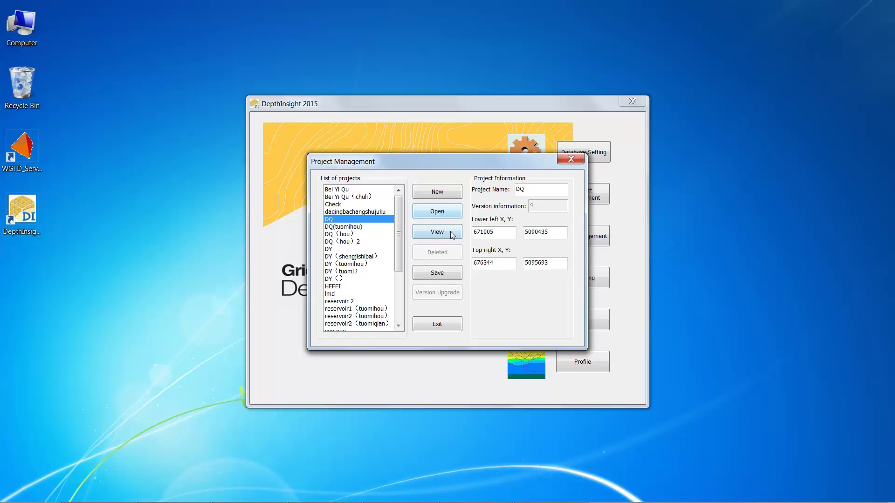
Create a new project named train.
left_click(447, 192)
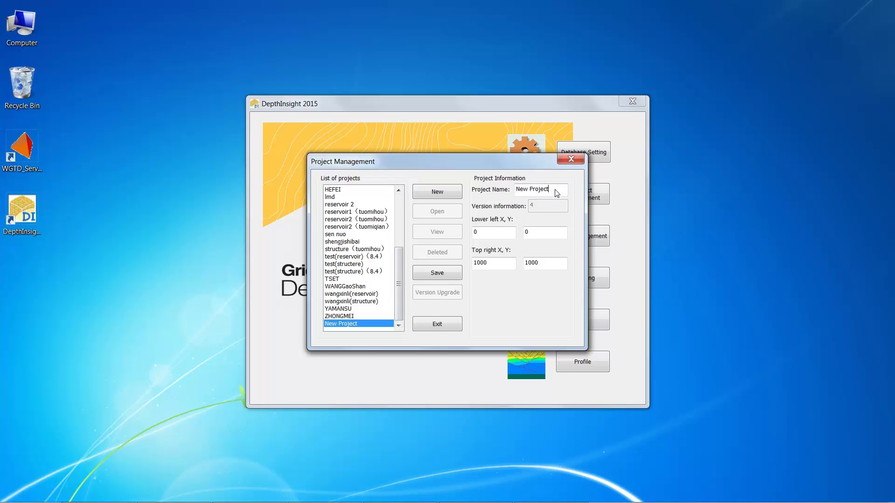
left_click_drag(555, 195, 489, 186)
type("train")
Set the project's lower left coordinates to X 425926 and Y 3381790.
left_click(501, 234)
left_click(559, 236)
left_click(548, 264)
double_click(487, 235)
type("425926")
key("Tab")
type("3381790")
key("Tab")
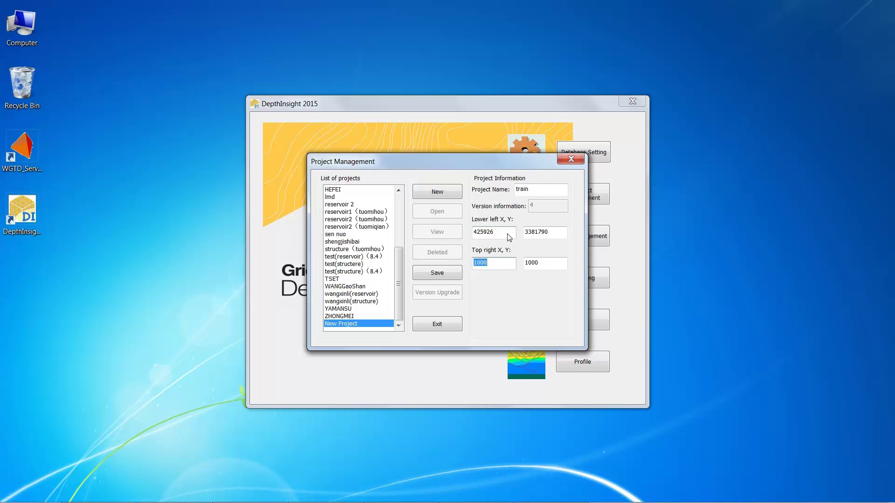
Set the project's top right coordinates to X 447466.63 and Y 3408100, and save the project.
type("447466.63")
key("Tab")
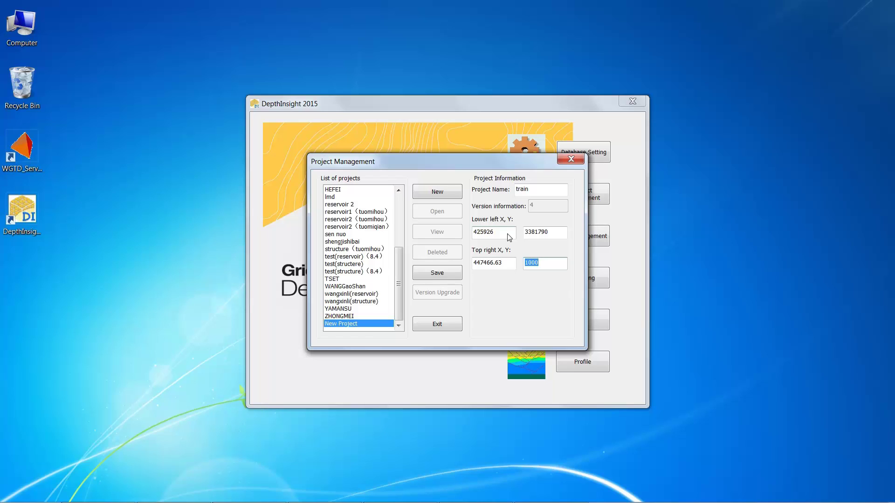
type("3408100")
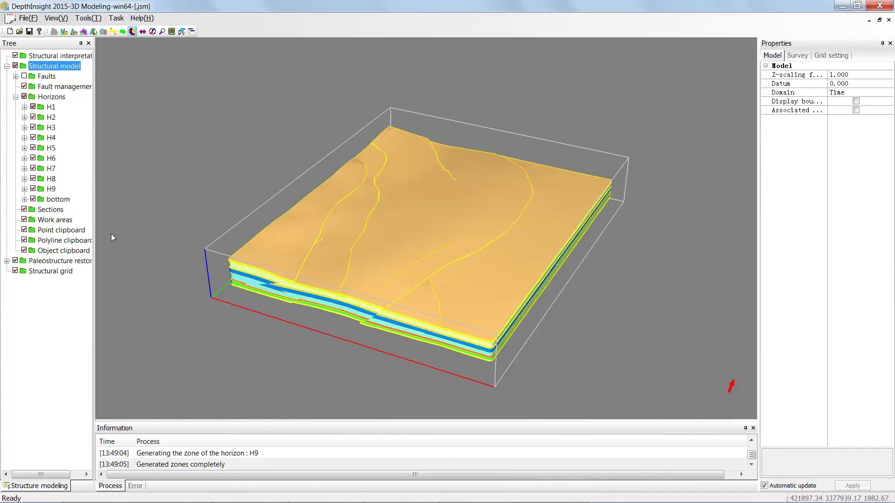
left_click(802, 58)
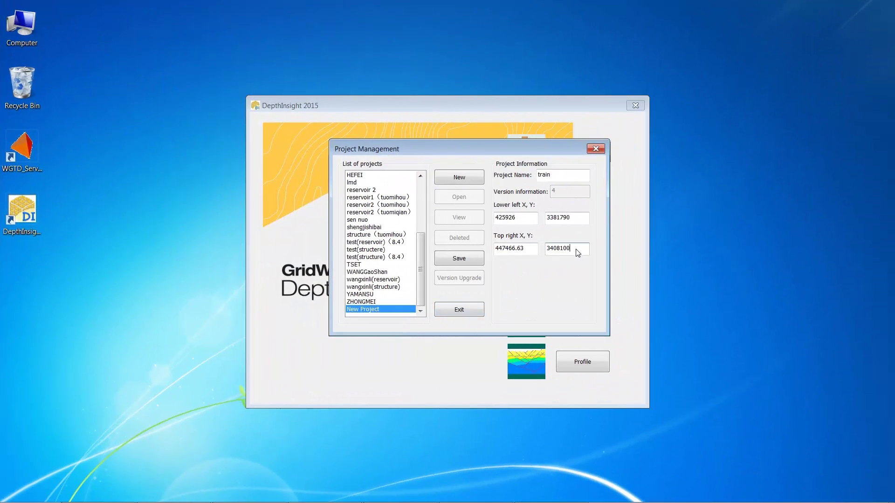
left_click(459, 260)
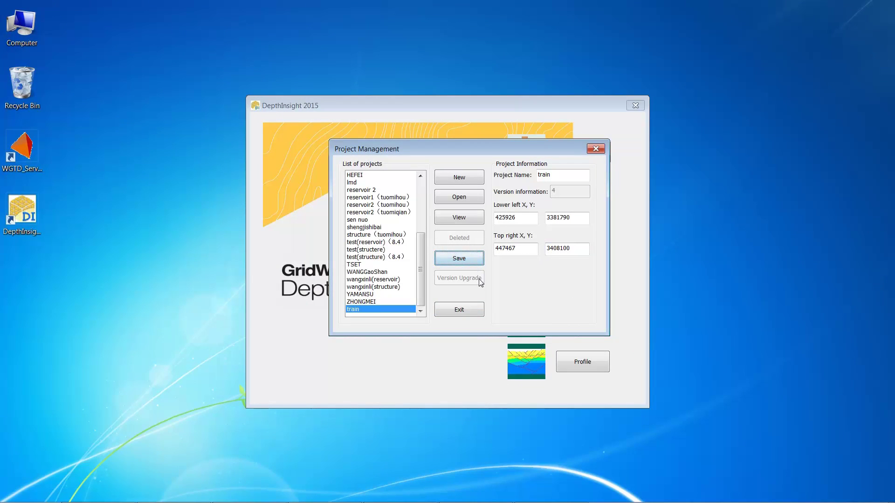
Open the train project in Data Management and load its well data.
left_click(466, 199)
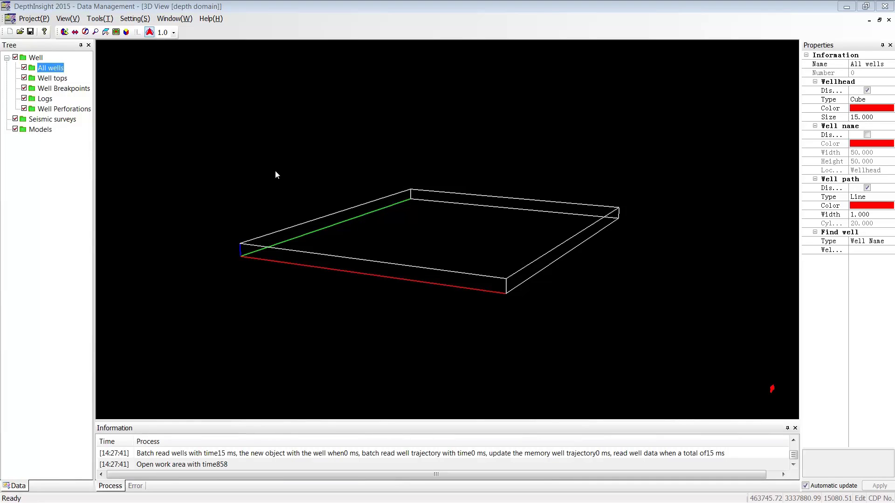
left_click(43, 57)
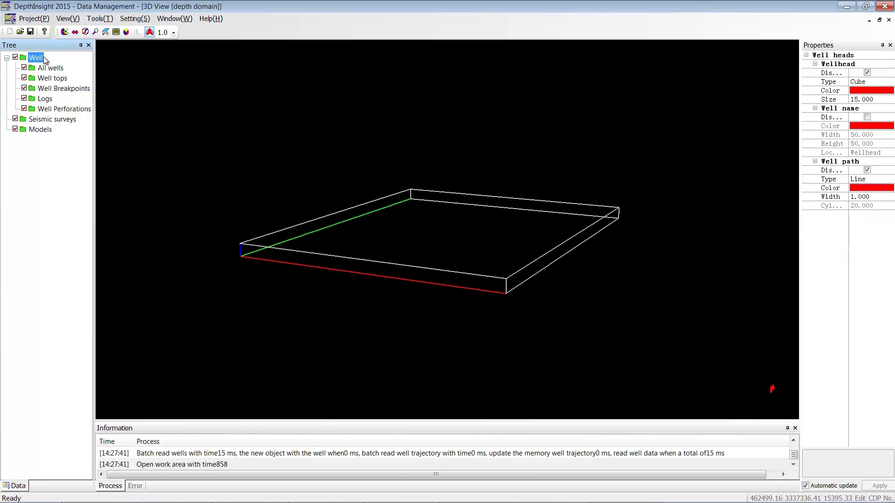
right_click(44, 56)
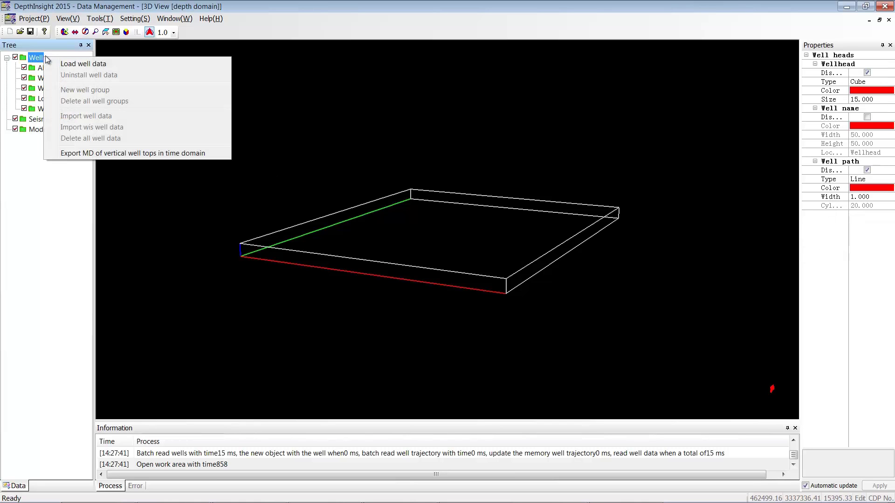
left_click(118, 64)
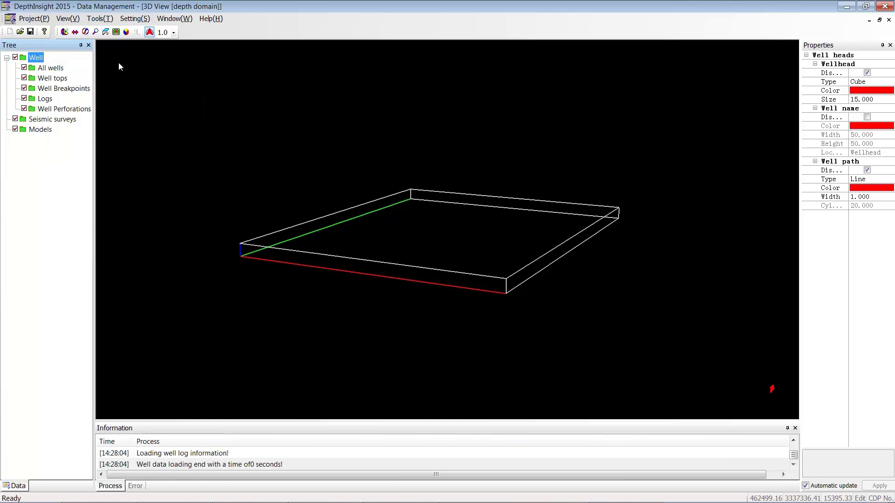
Start a well data import of type WellHead and choose wellhead.hed from the folder F:\Well.
right_click(40, 60)
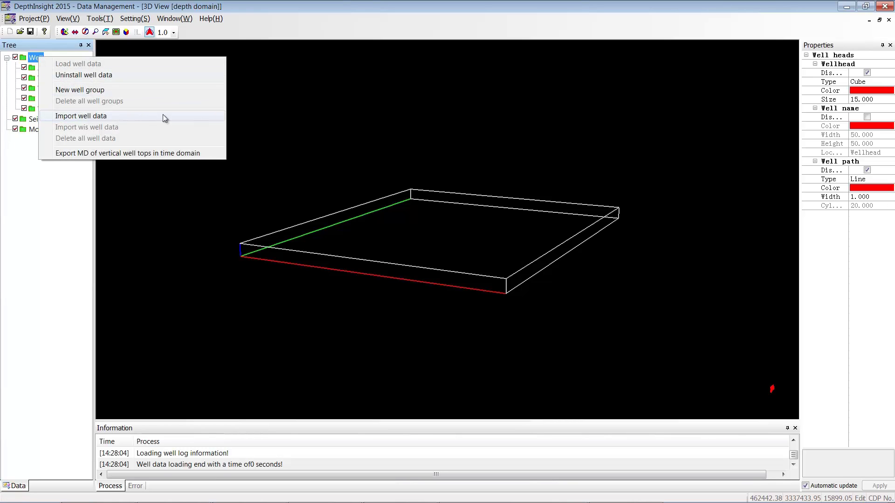
left_click(134, 117)
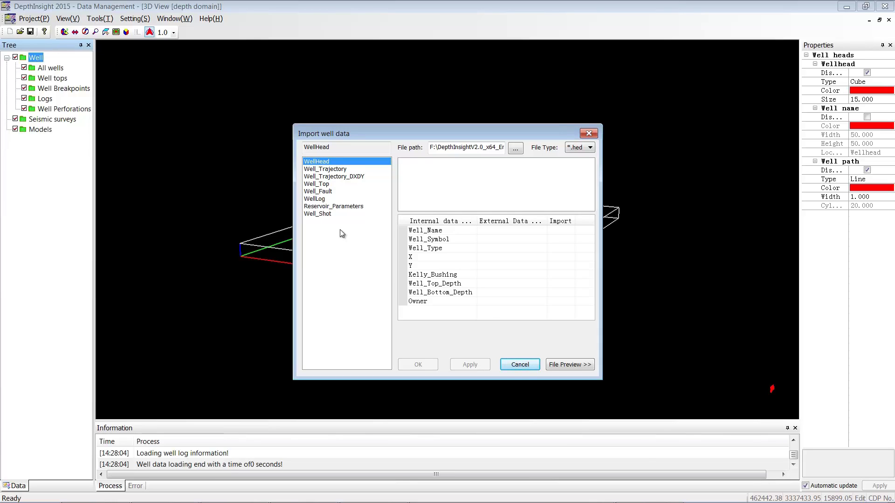
left_click(515, 149)
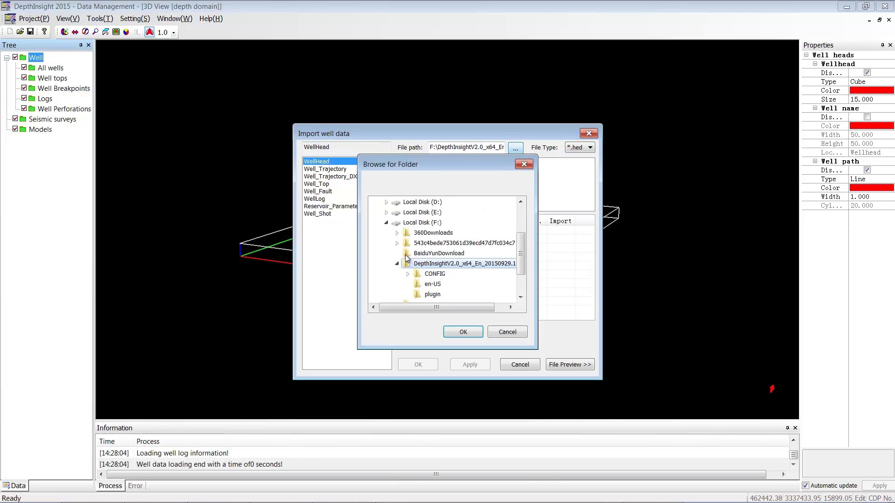
left_click(398, 264)
left_click(418, 296)
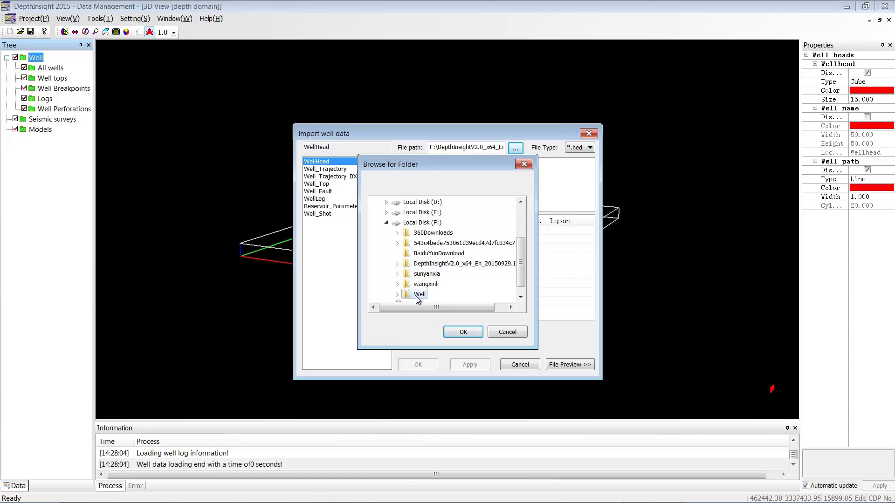
left_click(397, 295)
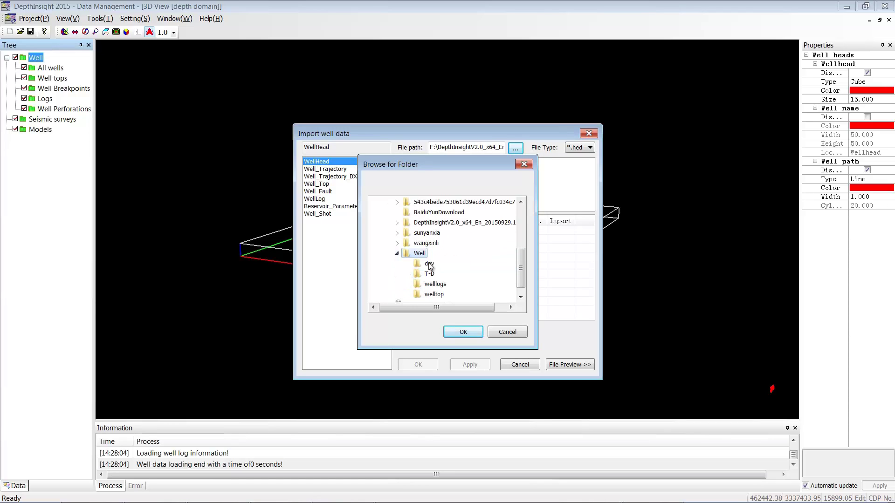
left_click(463, 331)
left_click(432, 164)
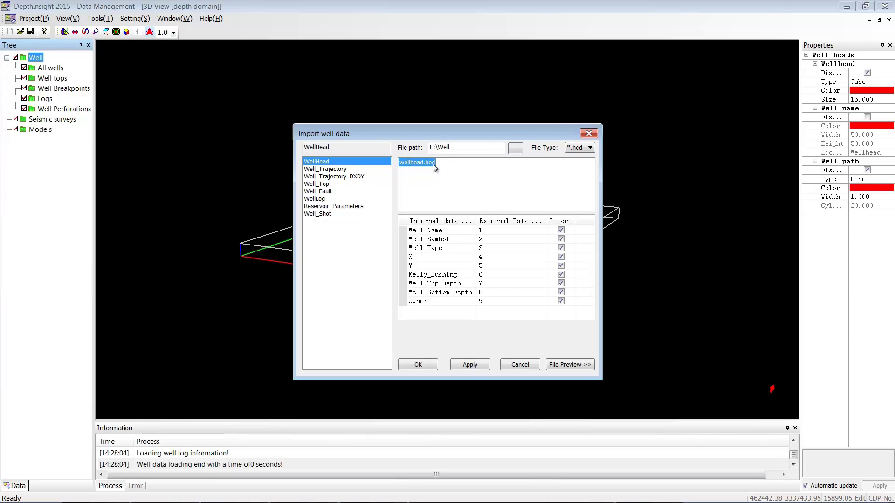
Preview the contents of wellhead.hed and widen the internal and external data columns of the field mapping.
left_click(591, 365)
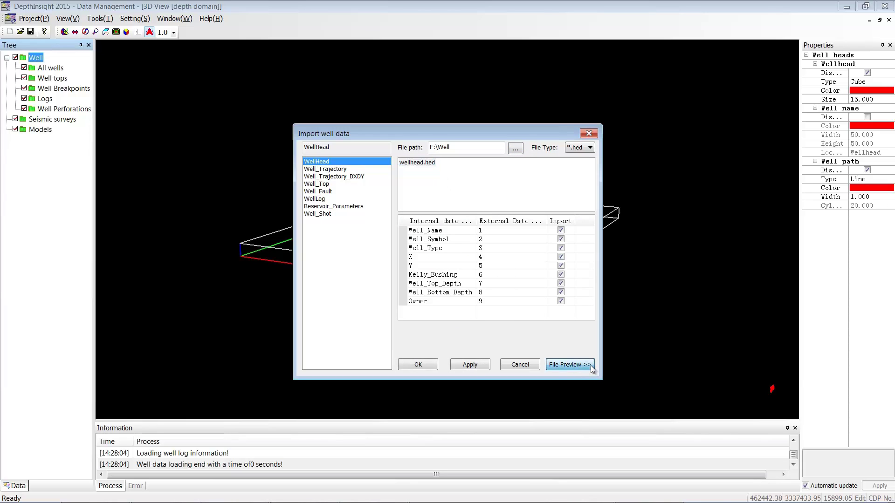
left_click_drag(726, 133, 644, 126)
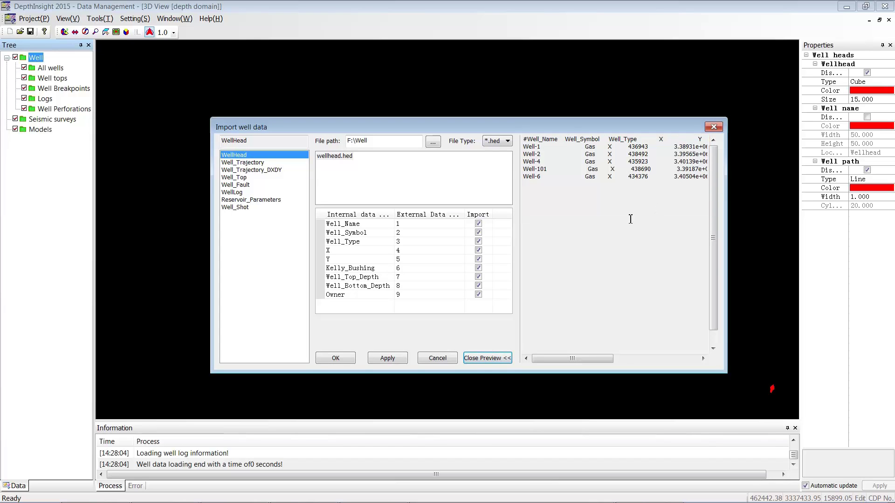
mouse_move(579, 359)
left_mouse_down()
mouse_move(683, 360)
mouse_move(575, 360)
left_mouse_up()
left_click_drag(394, 215, 414, 215)
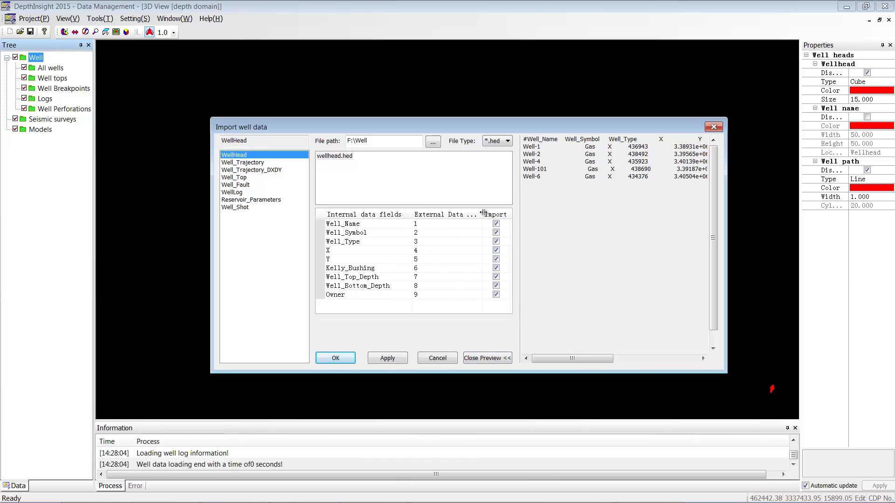
left_click_drag(483, 213, 497, 213)
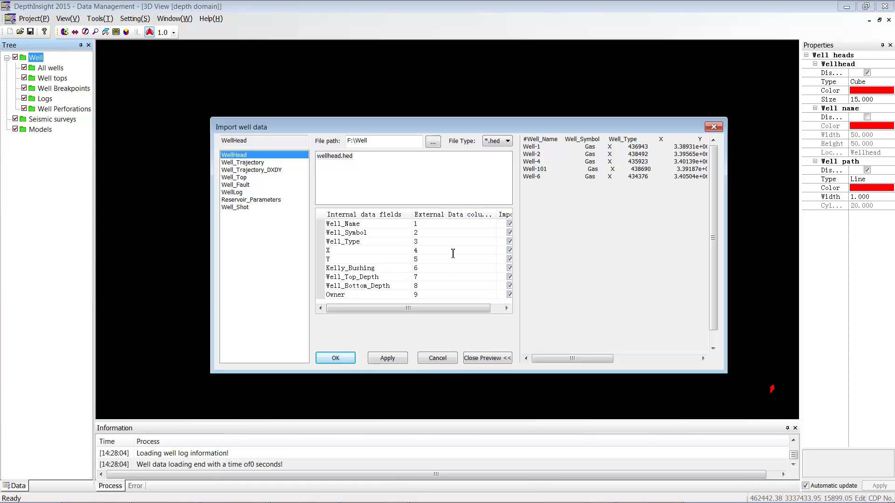
Exclude the Owner field from the wellhead mapping and import the well heads.
left_click(426, 224)
left_click_drag(479, 308, 488, 308)
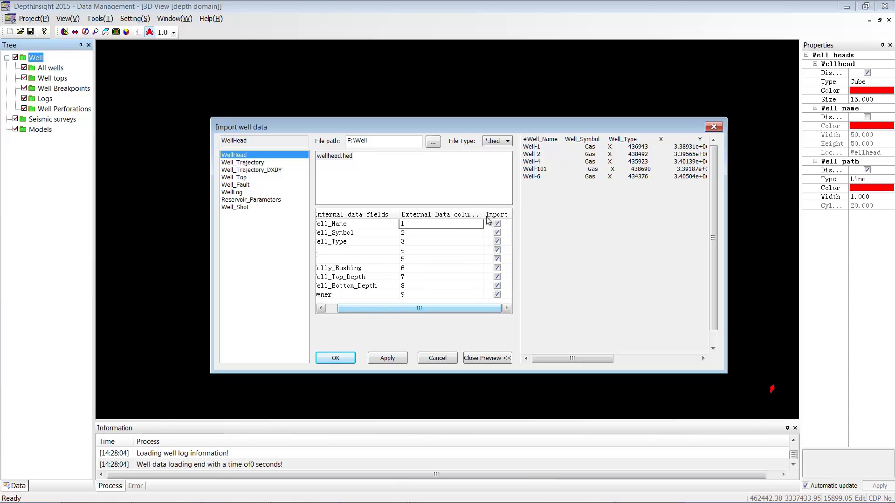
left_click_drag(484, 214, 456, 214)
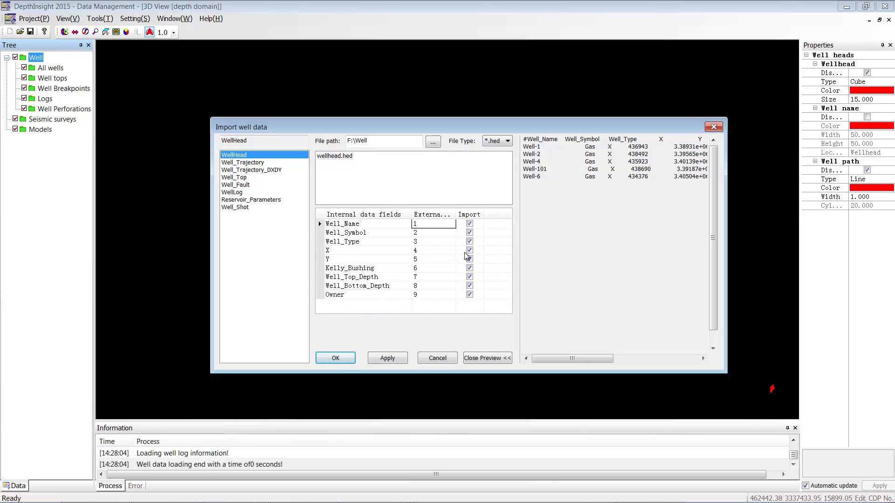
left_click(470, 295)
left_click(397, 359)
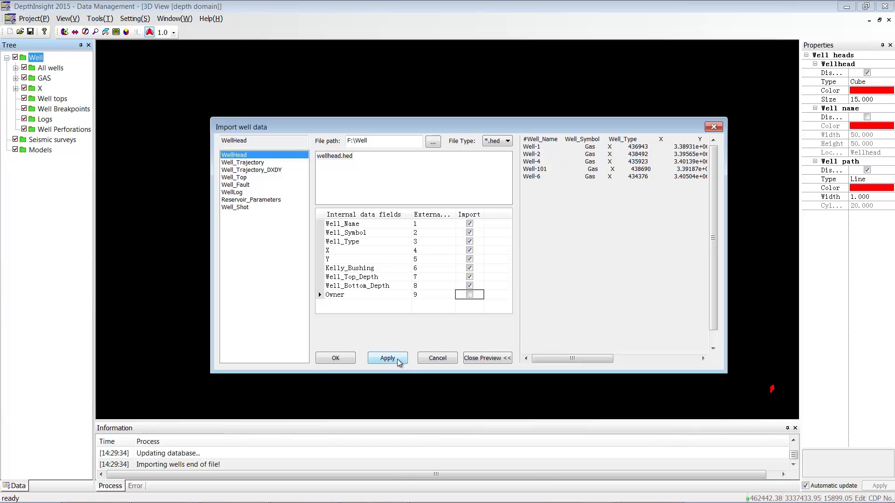
Import the Well_Trajectory data from all five .dev files in F:\Well\dev, excluding the Well_Name field.
left_click(263, 164)
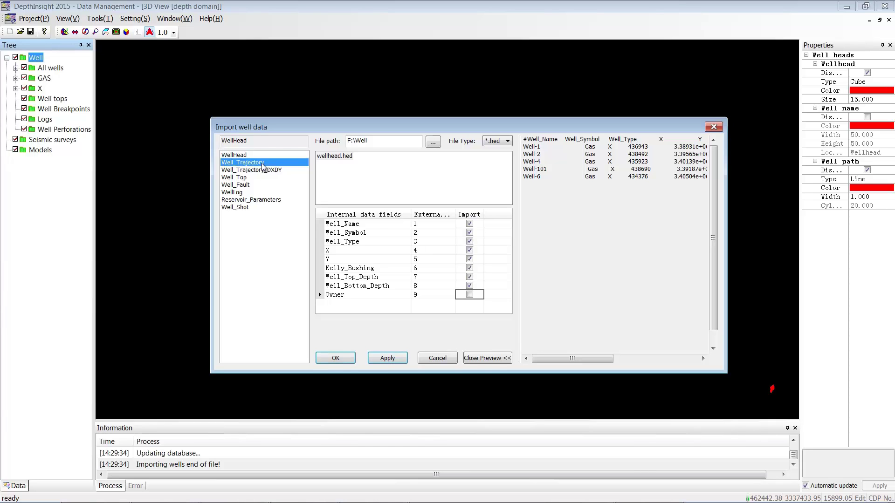
left_click(433, 142)
left_click(429, 264)
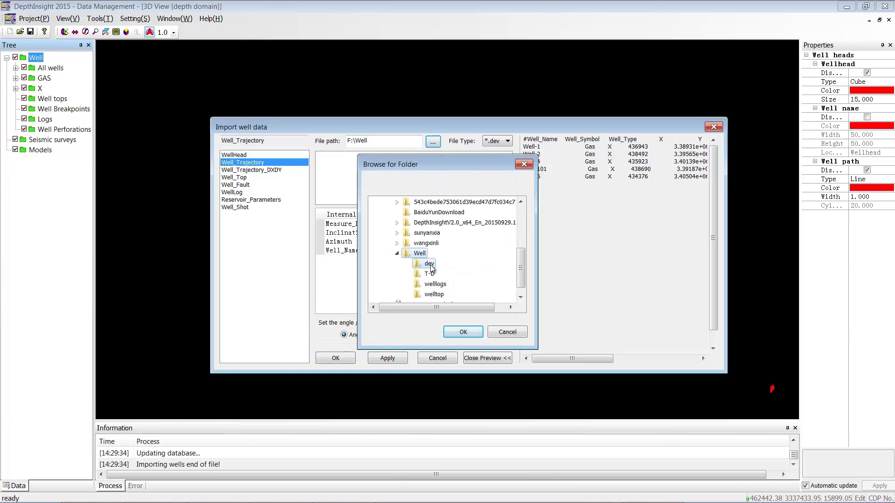
left_click(471, 334)
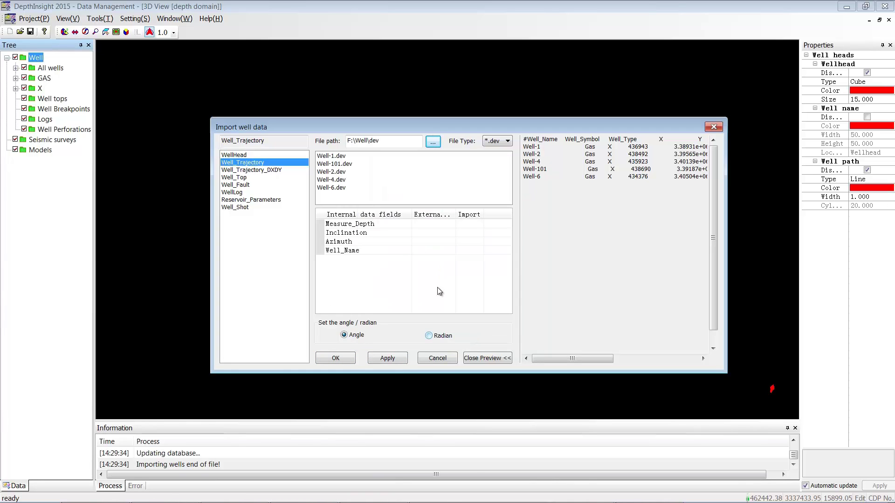
left_click_drag(357, 195, 336, 155)
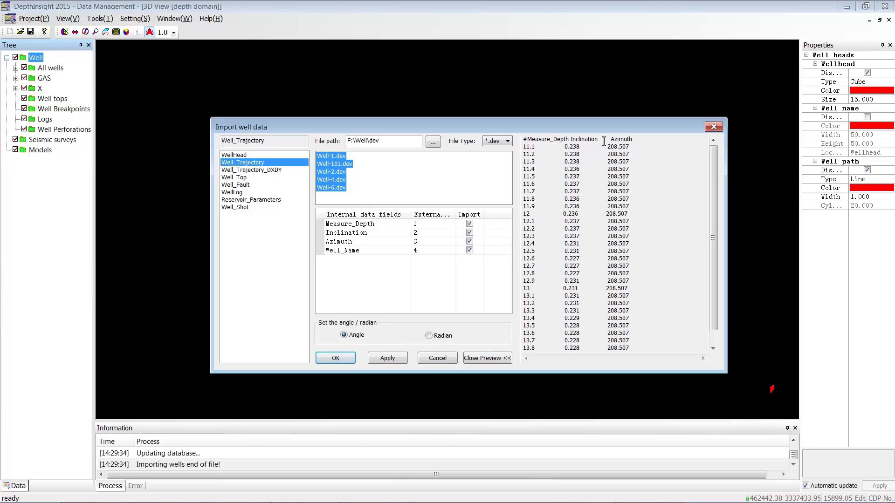
left_click(470, 251)
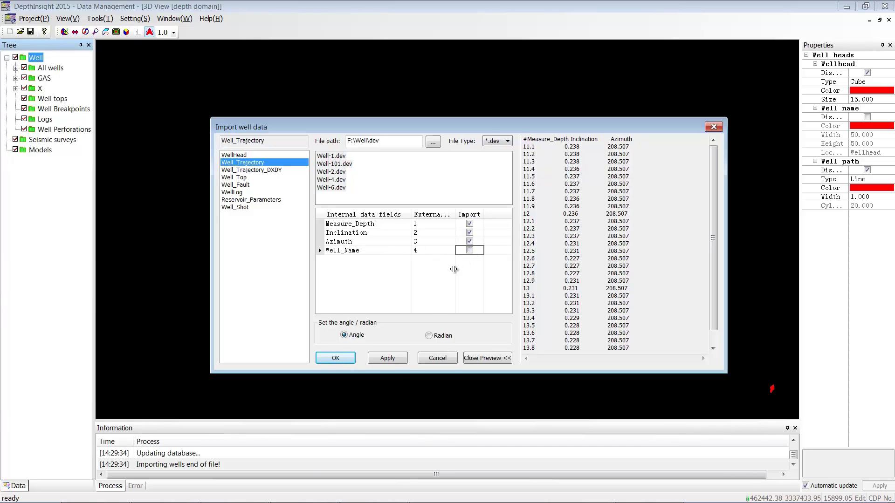
left_click(396, 362)
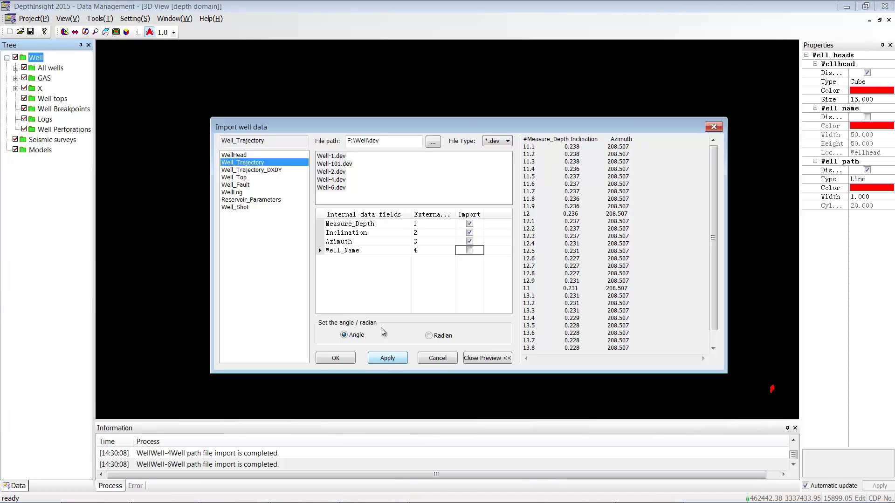
Set the import type to Well_Top and select all five .top files in the folder F:\Well\welltop.
left_click(246, 178)
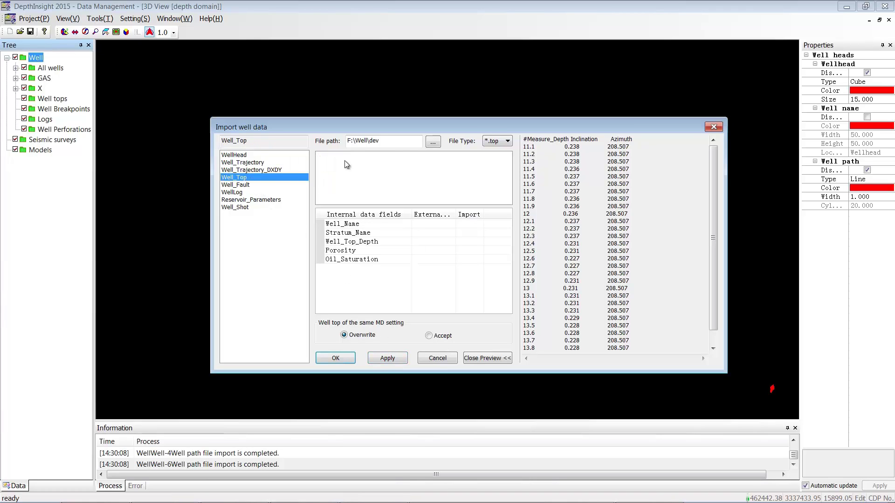
left_click(434, 142)
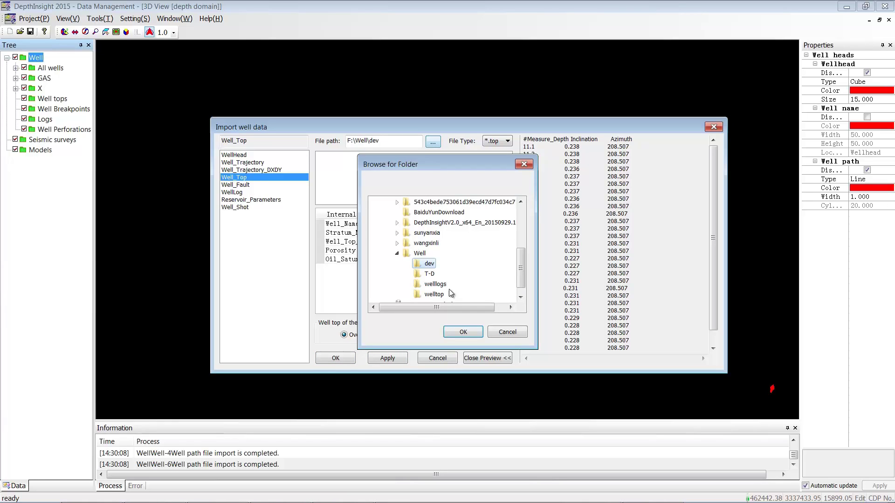
left_click(436, 294)
left_click(473, 333)
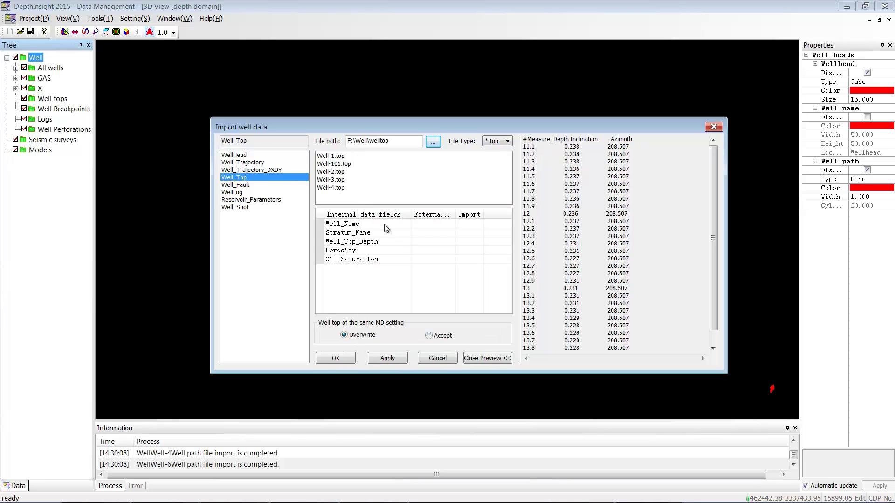
left_click_drag(359, 195, 334, 154)
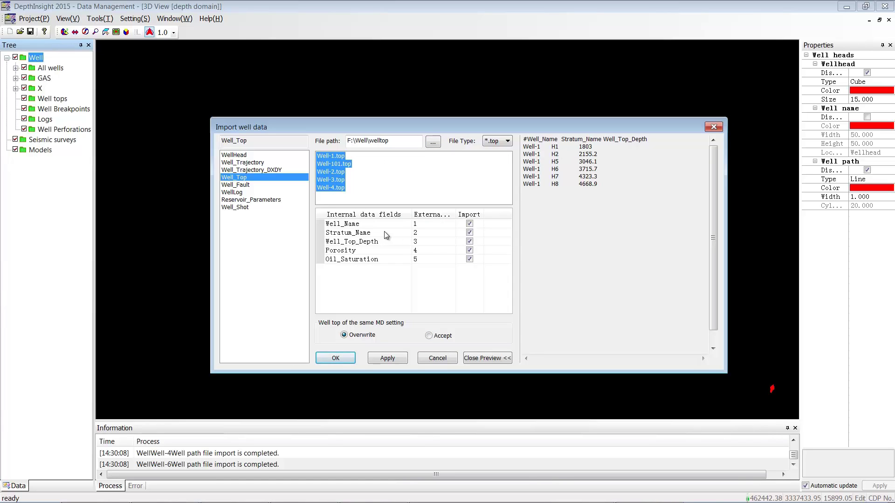
Exclude the Porosity and Oil_Saturation fields from the Well_Top mapping and import the well tops.
left_click(469, 250)
left_click(469, 259)
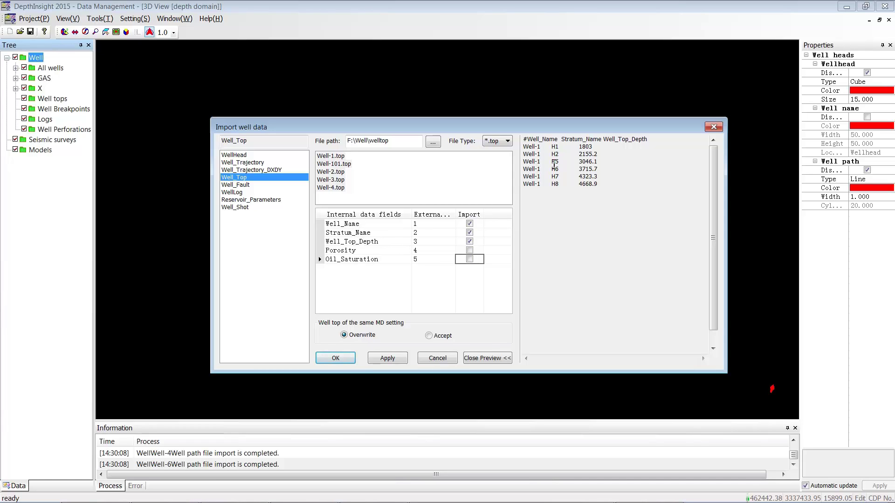
left_click_drag(525, 139, 652, 140)
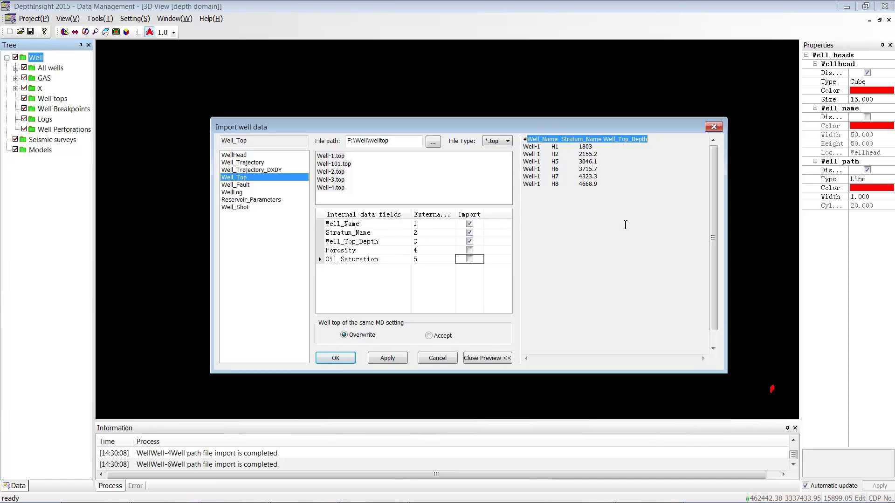
left_click(613, 232)
left_click(389, 358)
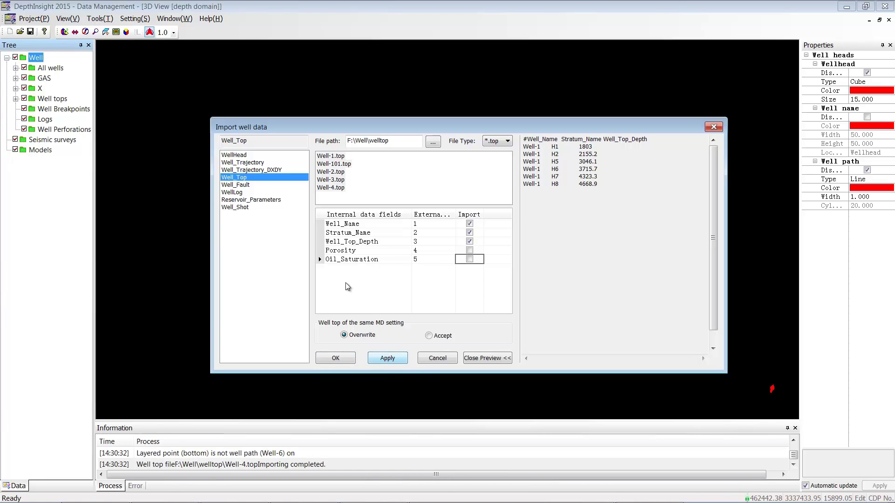
Switch the import type to Reservoir_Parameters and list the *.log files in the folder F:\Well\welllogs.
left_click(282, 200)
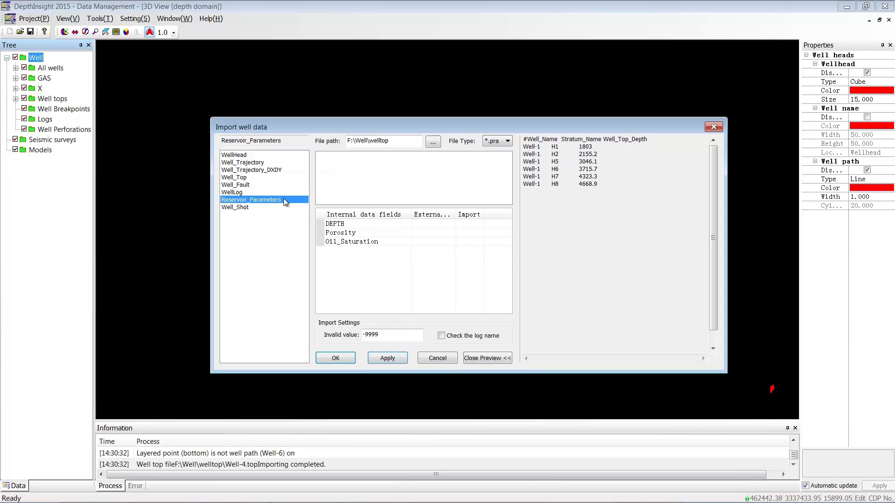
left_click(433, 141)
left_click(441, 284)
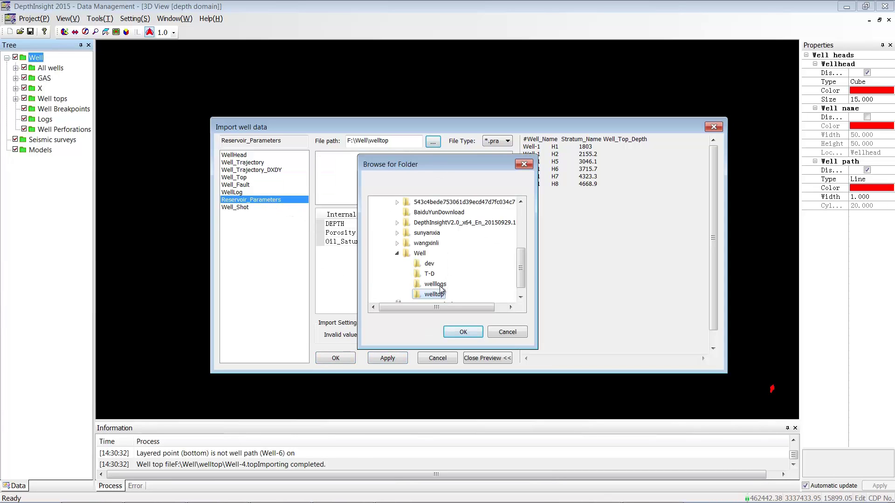
left_click(471, 330)
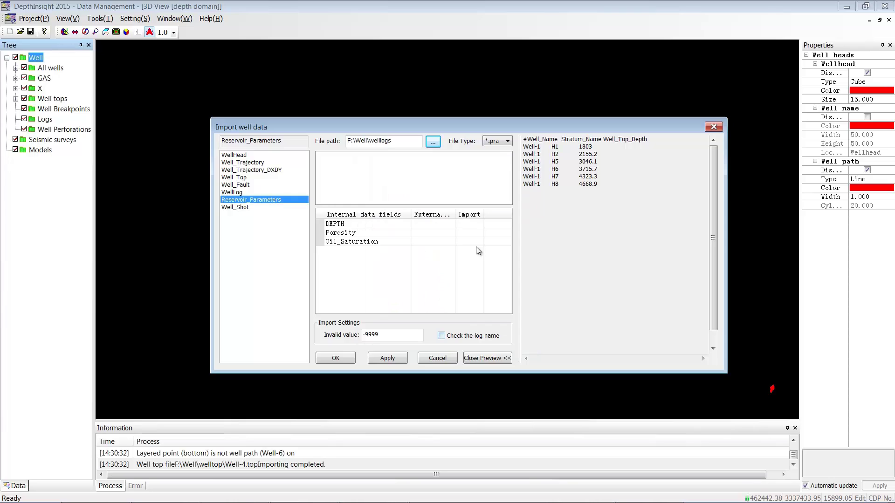
left_click(508, 141)
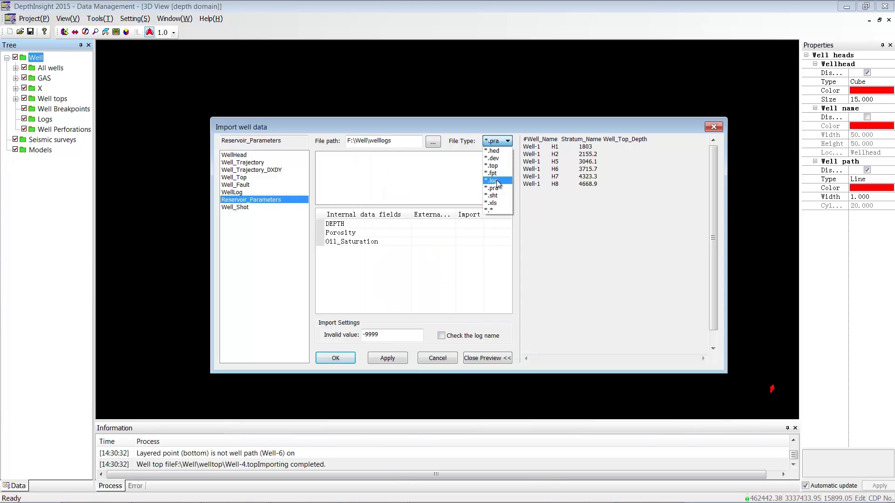
left_click(497, 180)
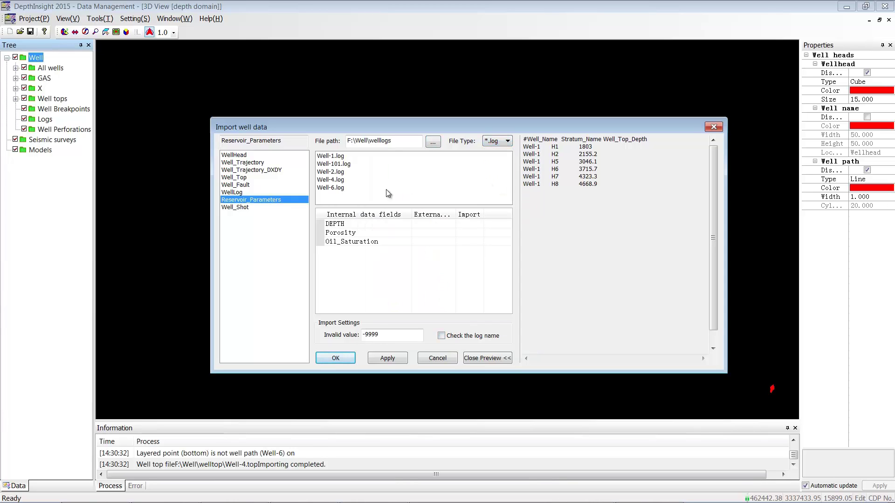
Examine the column headings of Well-1.log in the file preview and close the well data import without importing.
left_click(342, 157)
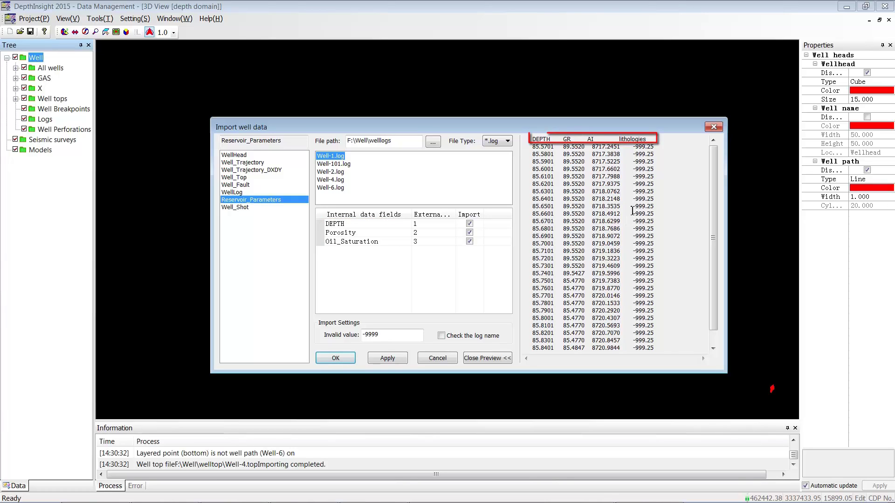
left_click_drag(535, 137, 658, 140)
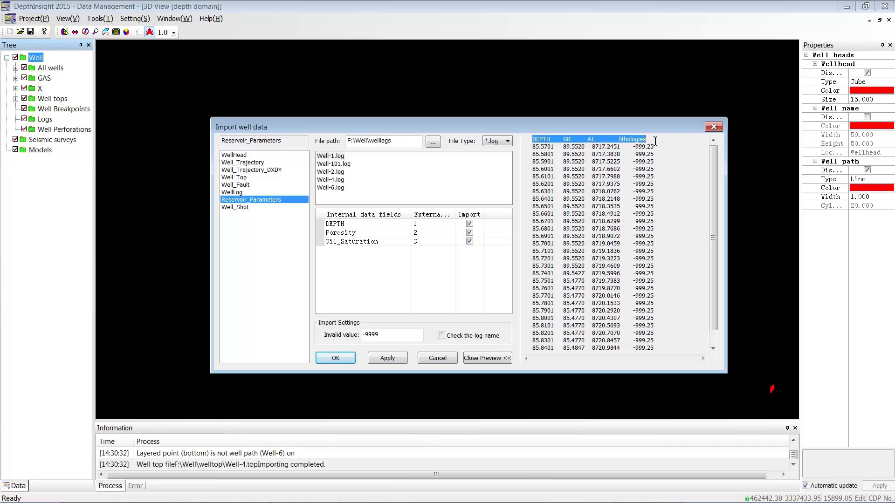
left_click(622, 154)
left_click_drag(590, 121, 686, 121)
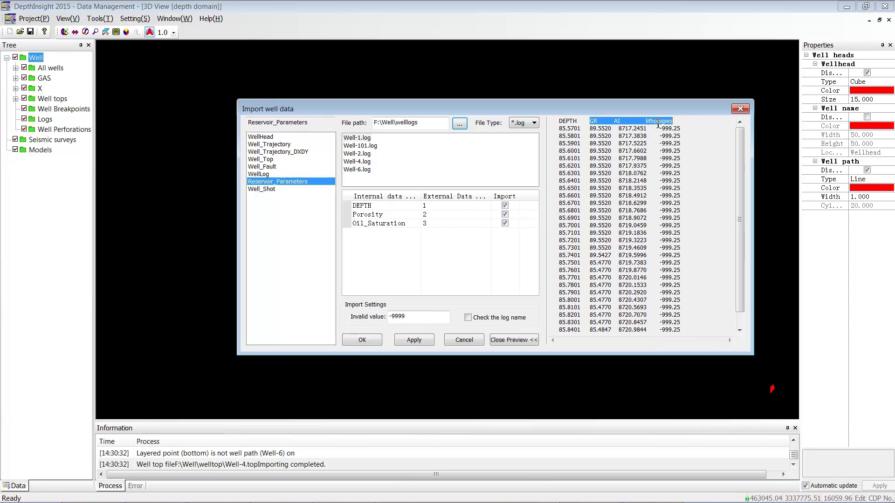
left_click(694, 134)
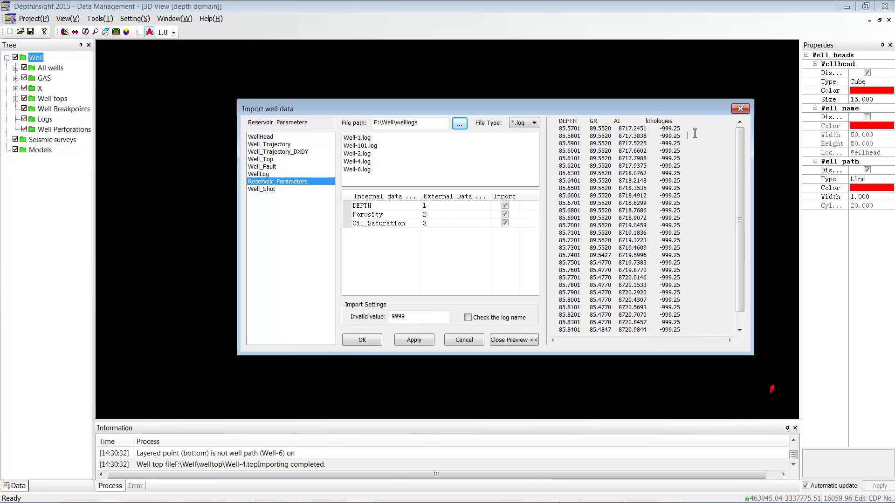
left_click(740, 110)
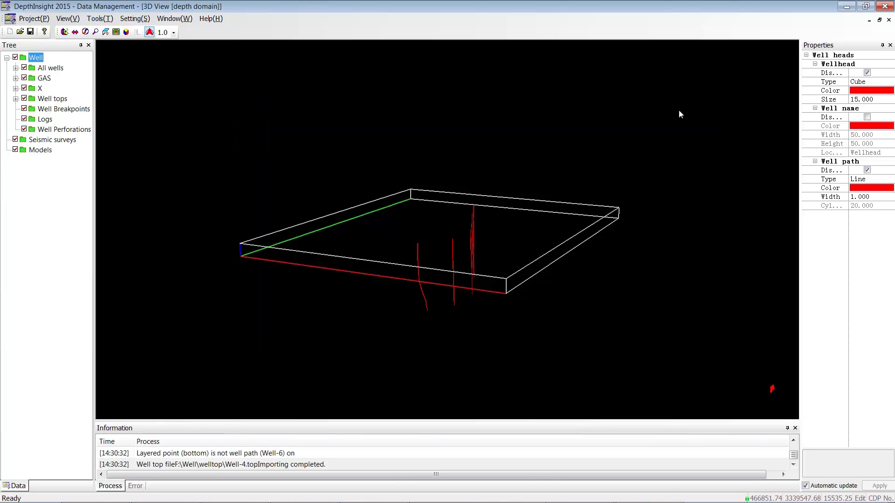
Add the reservoir properties GR, AI and lithologies to the definition of reservoir properties.
left_click(143, 21)
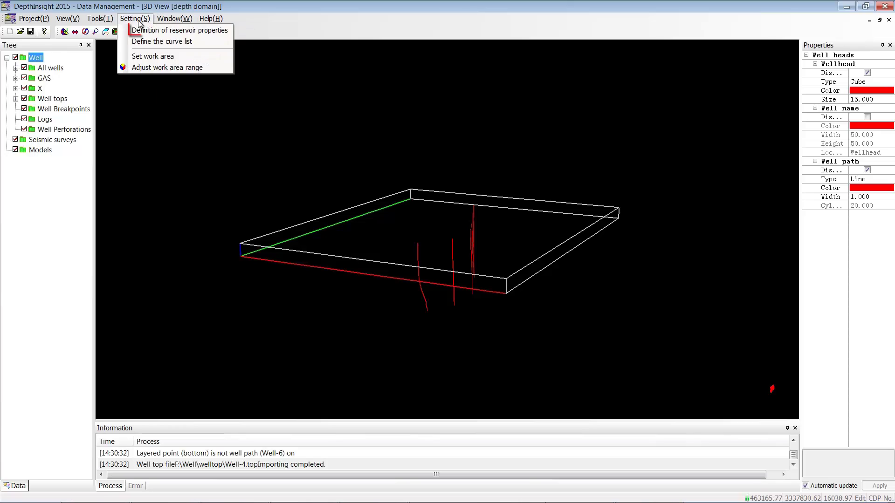
left_click(195, 31)
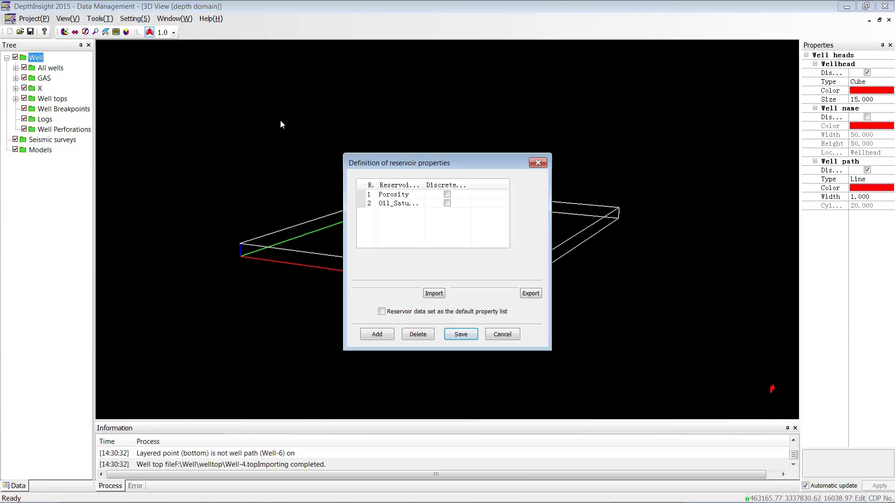
left_click(380, 336)
left_click(389, 213)
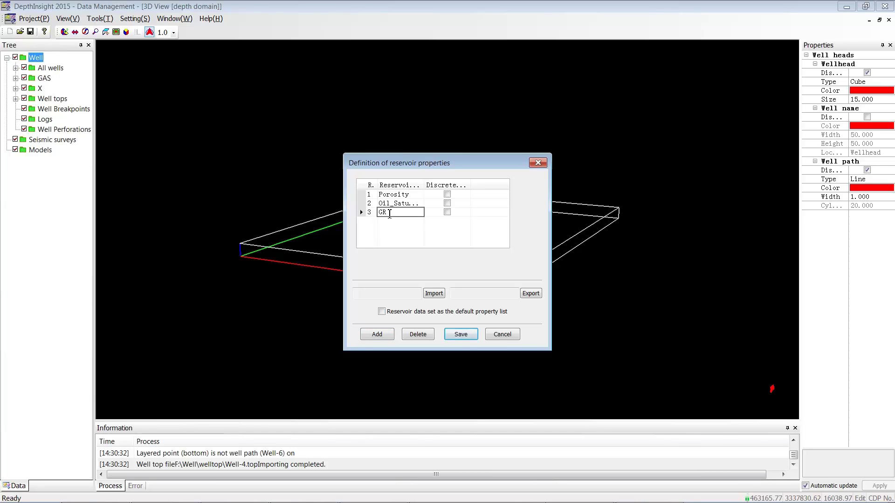
left_click(381, 334)
left_click(386, 221)
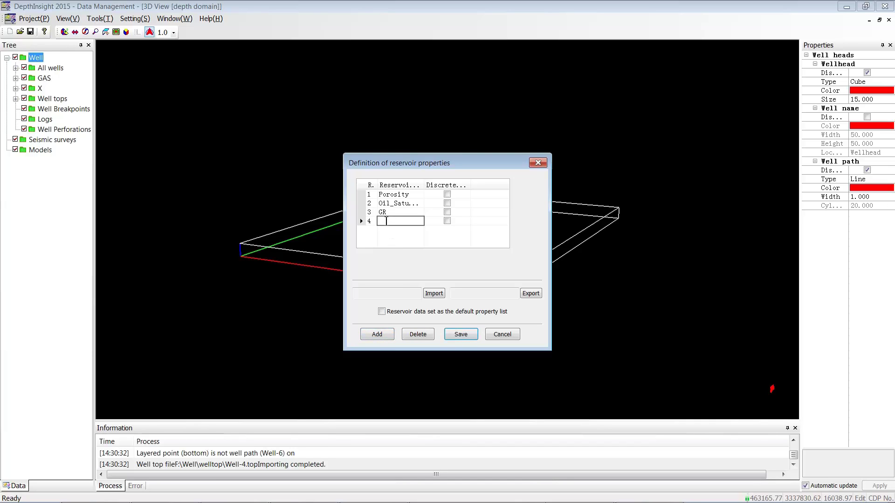
left_click(387, 334)
left_click(376, 335)
left_click(386, 229)
type("litholog")
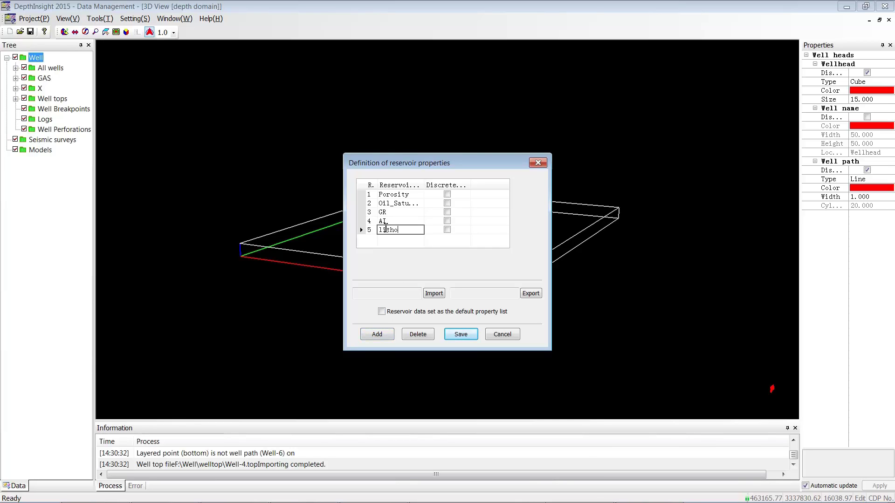
type("ies")
Toggle the discrete attributes option of the lithologies property and save the reservoir property definitions.
left_click_drag(470, 183, 507, 182)
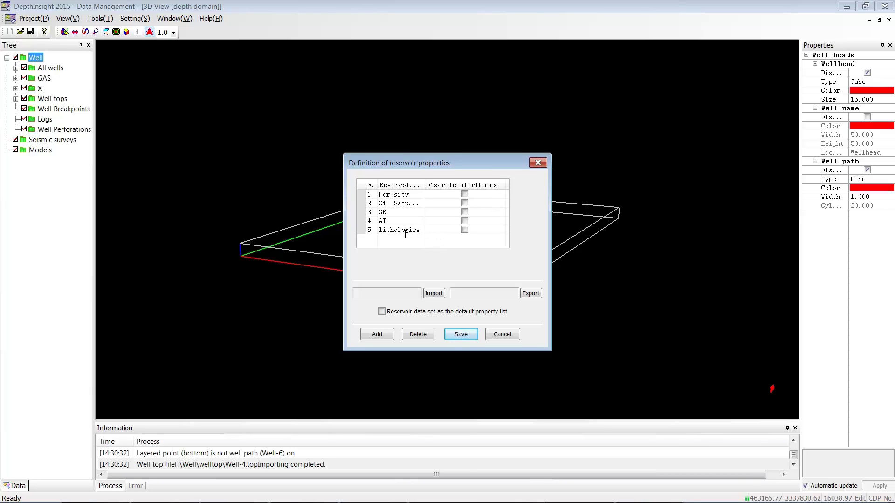
left_click(465, 232)
left_click(464, 230)
left_click(460, 335)
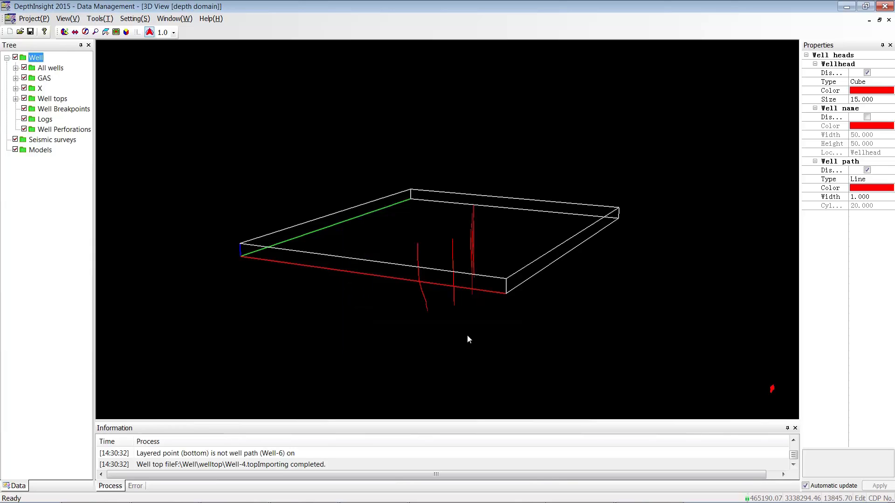
Start a Reservoir_Parameters well data import with all five .log files in F:\Well\welllogs and preview their contents.
right_click(41, 59)
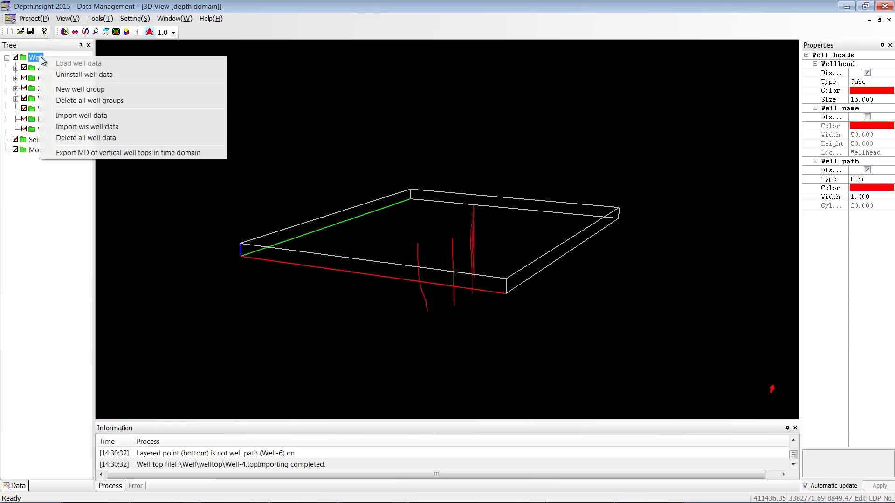
left_click(96, 116)
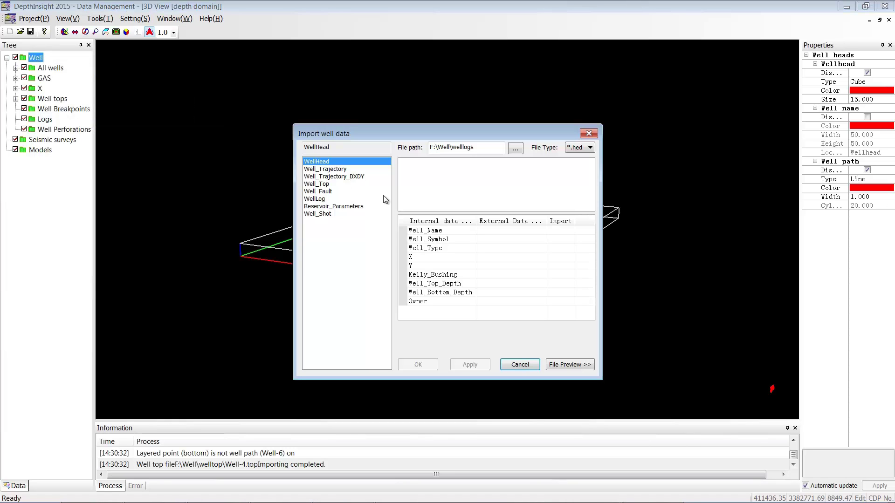
left_click(340, 206)
left_click(589, 148)
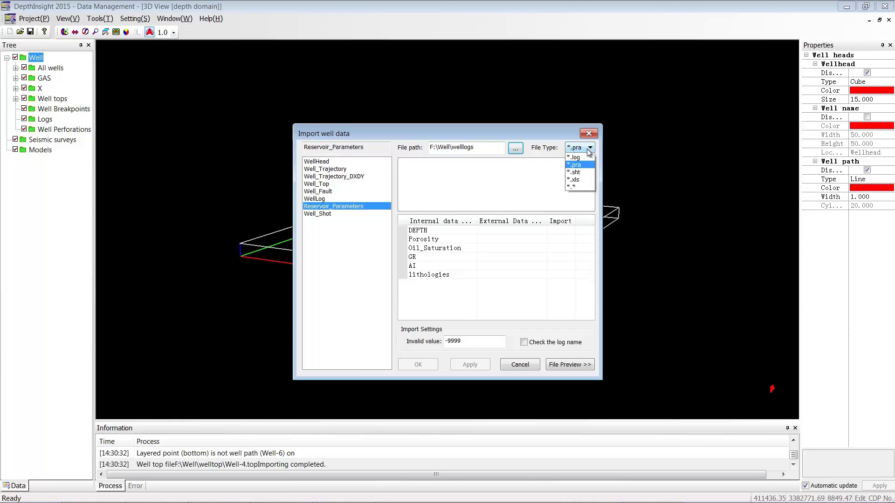
left_click(585, 188)
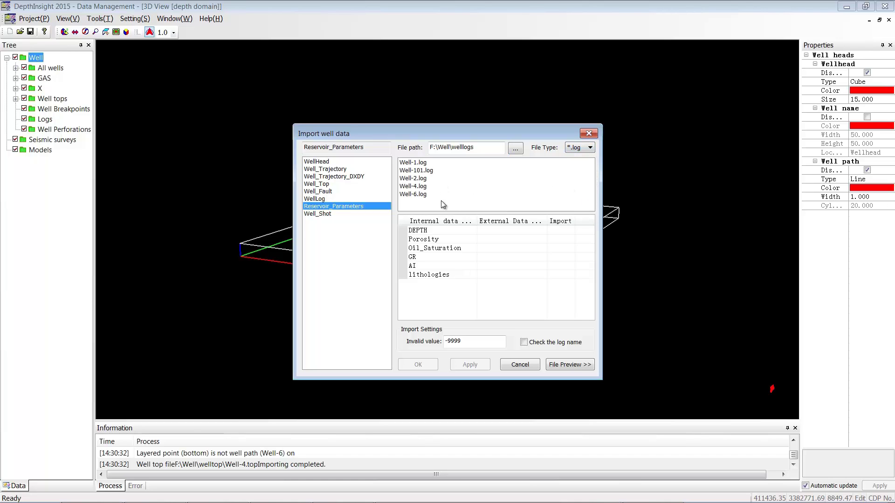
left_click_drag(438, 201, 409, 161)
left_click(577, 362)
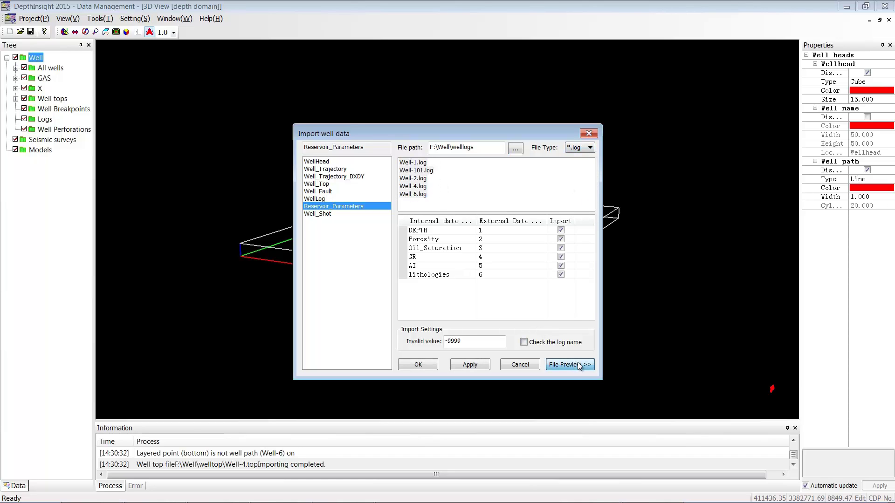
left_click_drag(624, 133, 512, 108)
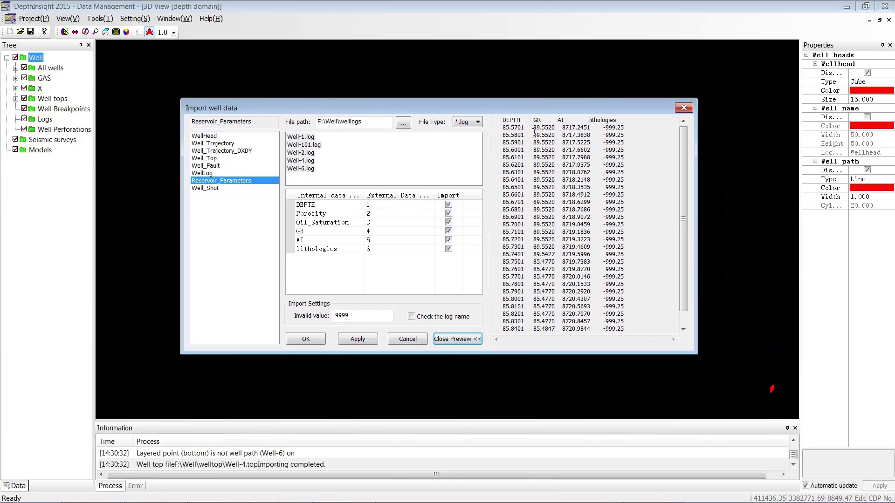
Exclude Porosity and Oil_Saturation, map GR, AI and lithologies to external data columns 2, 3 and 4, and import the logs.
left_click(448, 213)
left_click(449, 222)
left_click(396, 231)
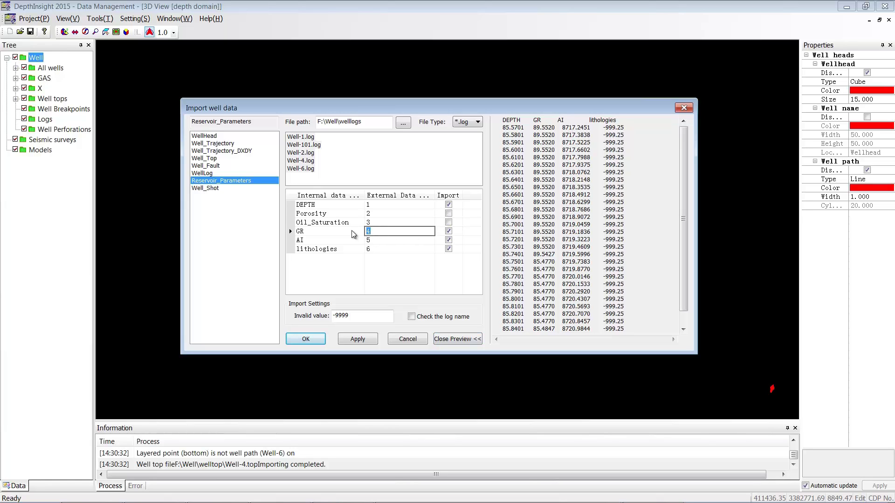
type("2")
key("Return")
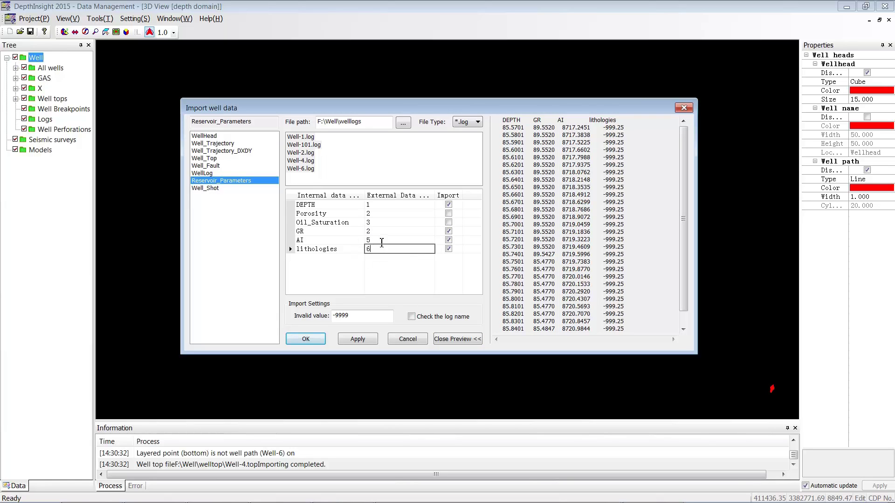
type("3")
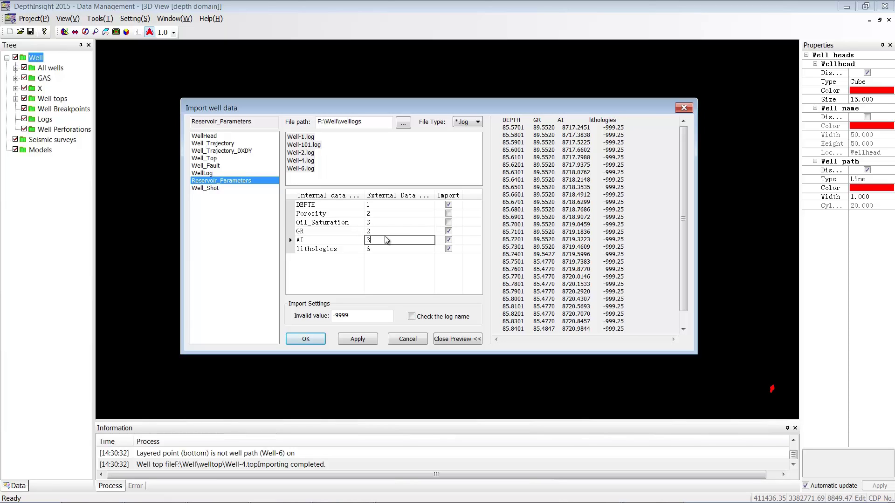
key("Return")
type("4")
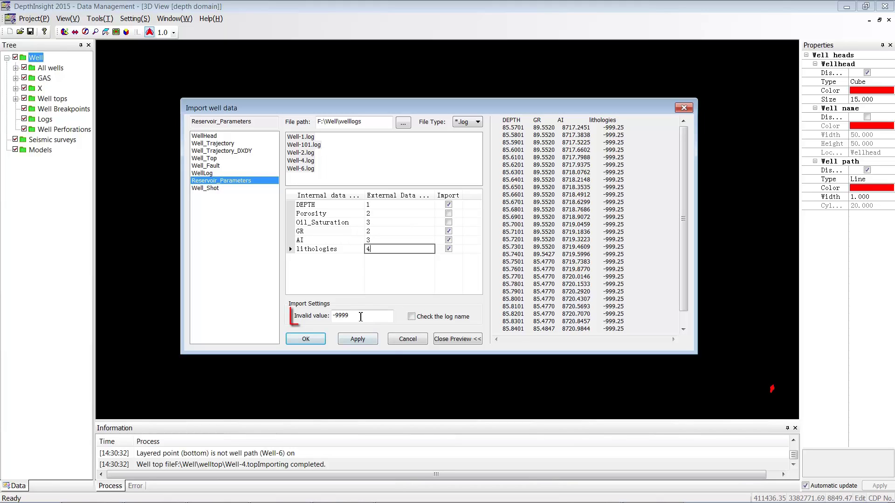
left_click(360, 316)
left_click(362, 340)
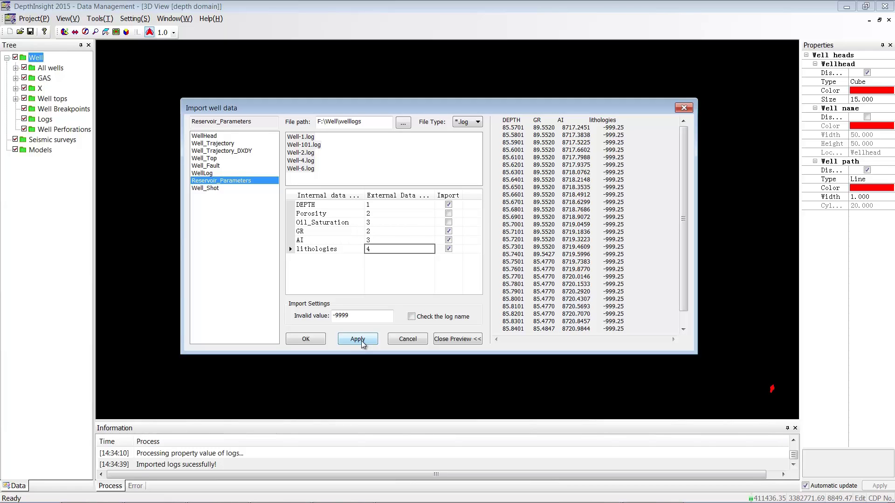
Finish the well data import and update the project's 3D bounding box to the depth range of the imported wells.
left_click(311, 340)
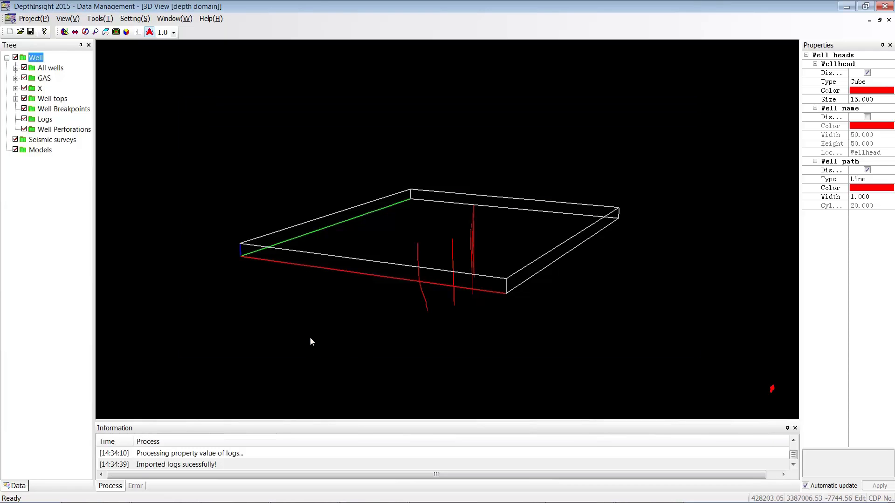
left_click(43, 20)
left_click(95, 72)
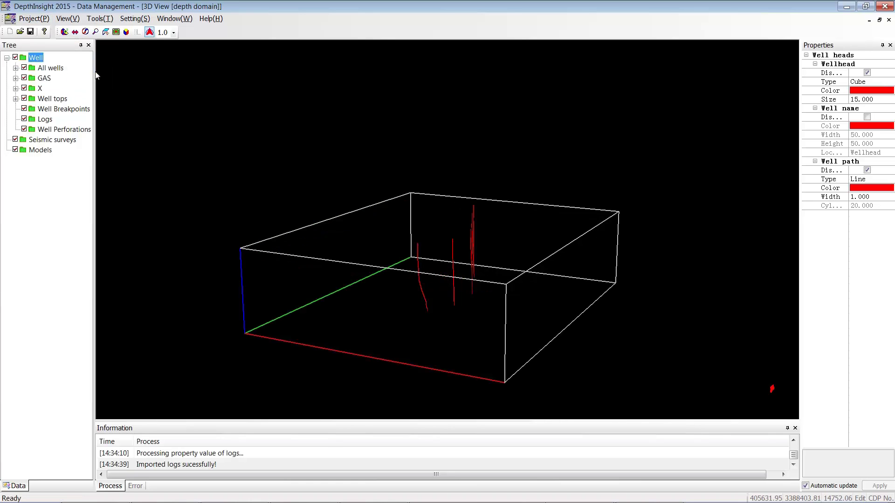
left_click(64, 32)
left_click_drag(454, 255, 473, 185)
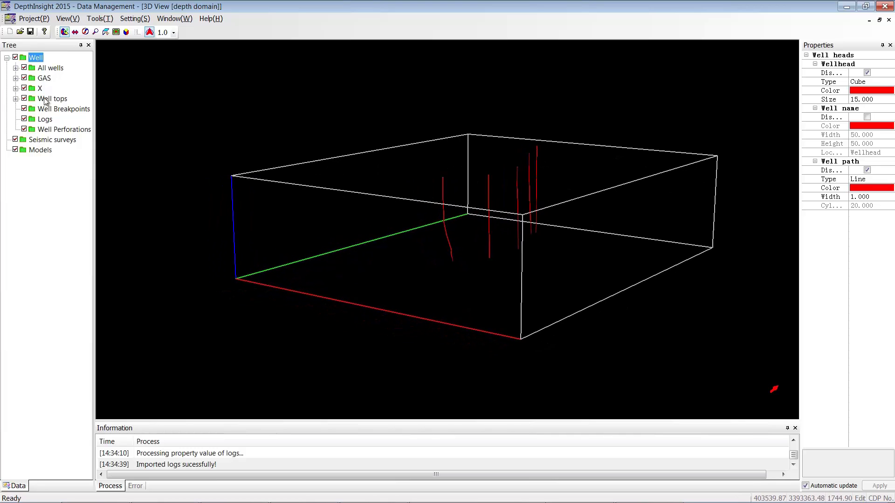
Examine the well heads table of all wells in the data editor and close it without saving.
right_click(50, 68)
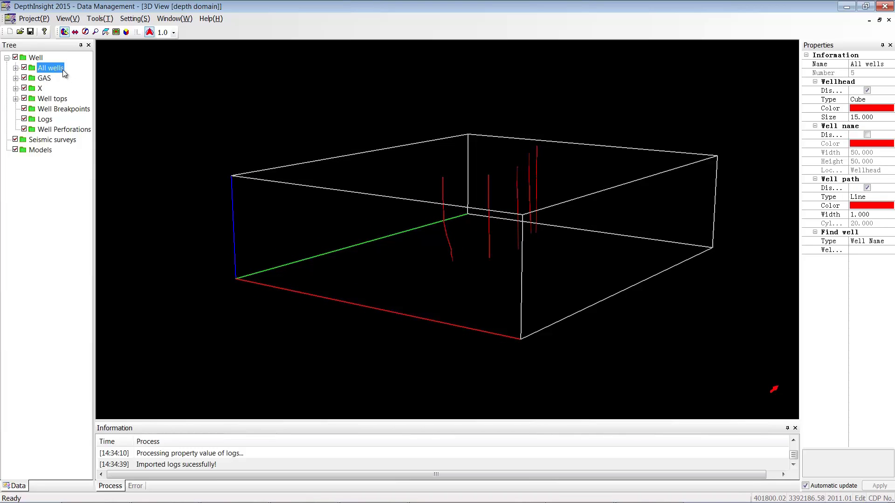
mouse_move(88, 110)
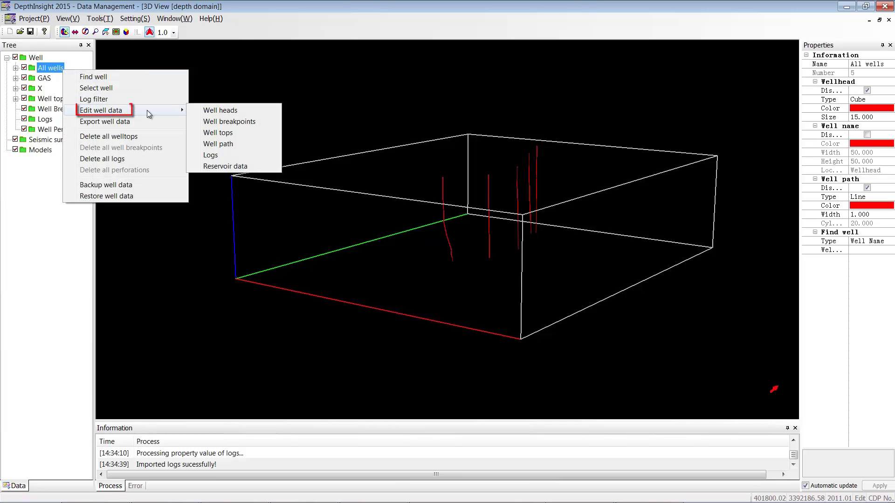
left_click(245, 112)
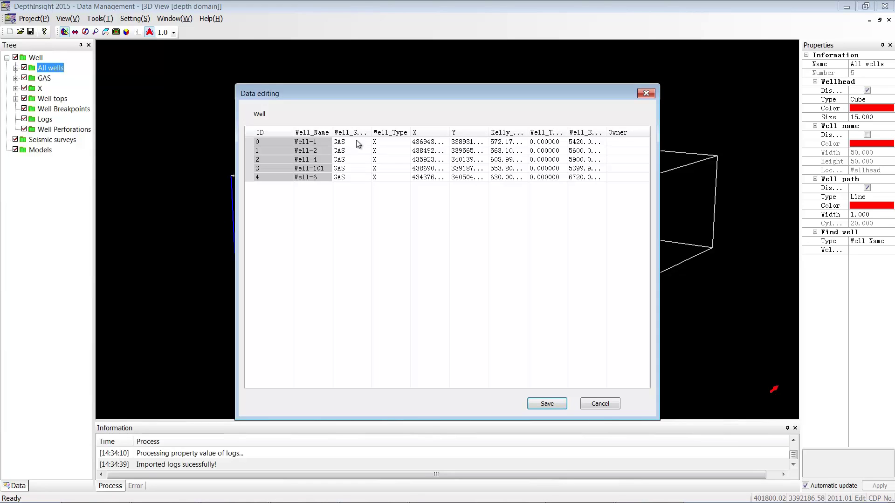
mouse_move(410, 131)
left_mouse_down()
mouse_move(427, 131)
mouse_move(412, 131)
left_mouse_up()
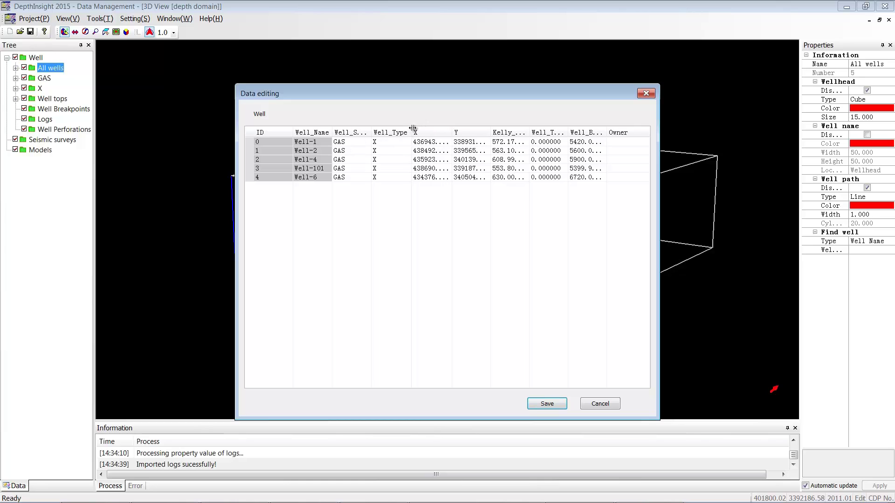
left_click(646, 94)
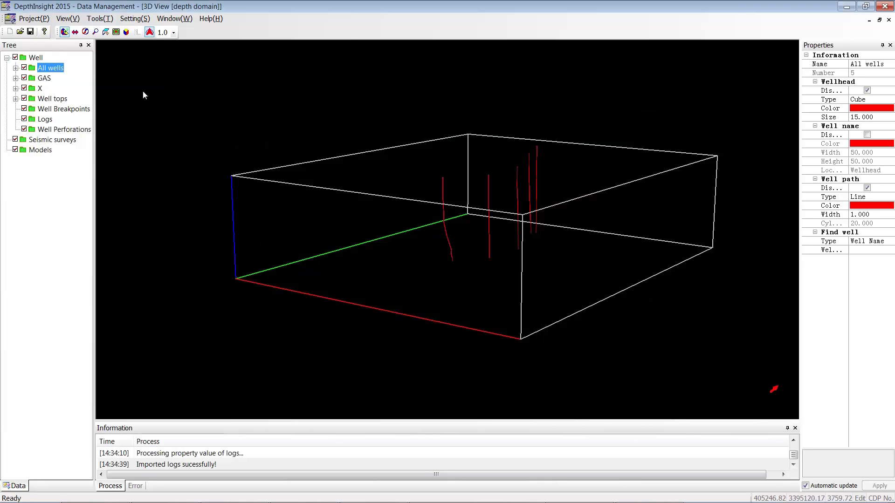
Examine the well tops of Well-1 and Well-2 in the data editor and close it without saving.
right_click(62, 69)
mouse_move(125, 107)
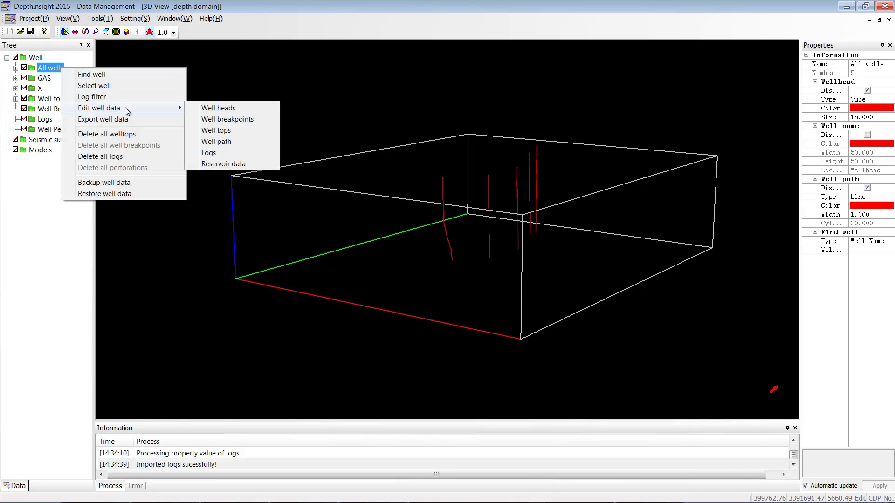
left_click(226, 132)
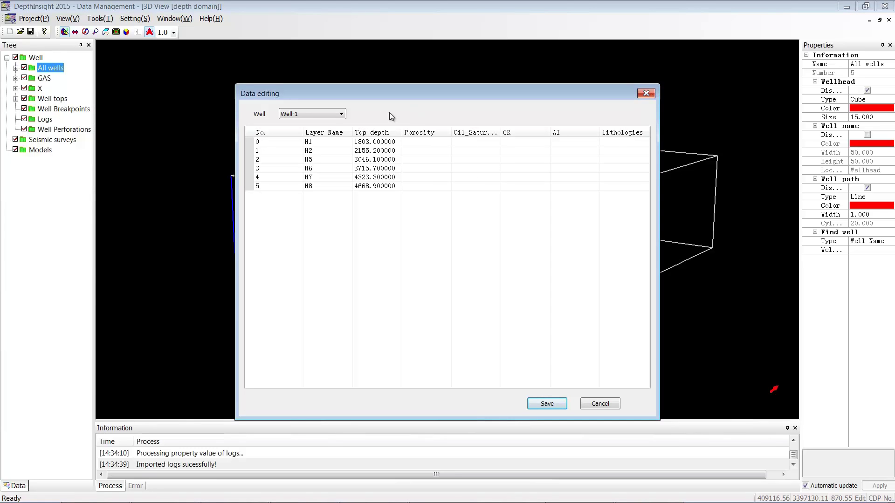
left_click(342, 114)
left_click(330, 132)
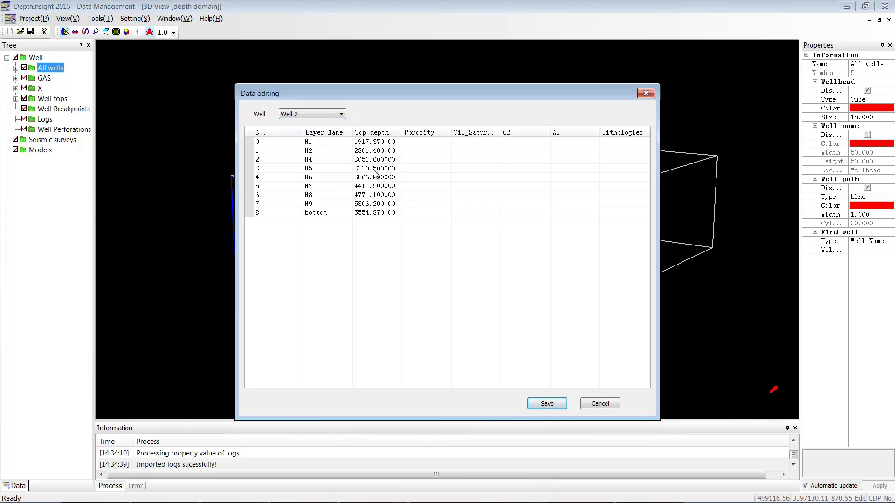
left_click(646, 93)
Examine the well path data of Well-1 and Well-4 in the data editor and close it without saving.
right_click(65, 73)
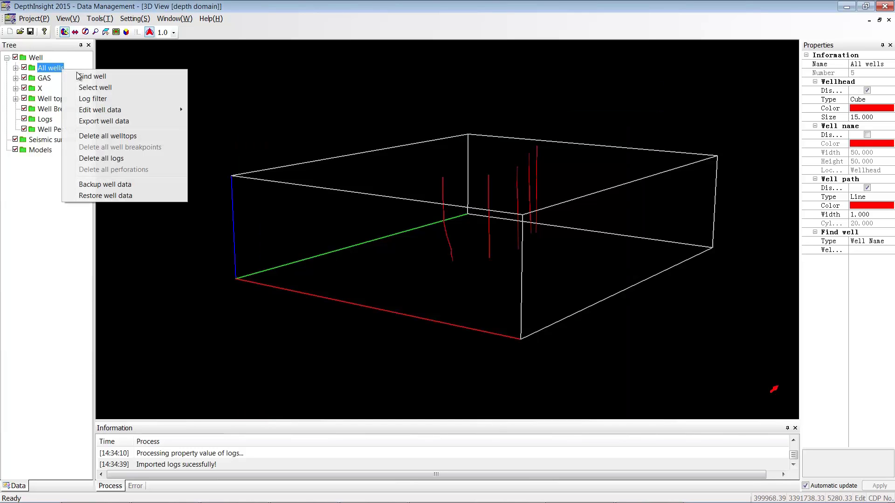
mouse_move(114, 110)
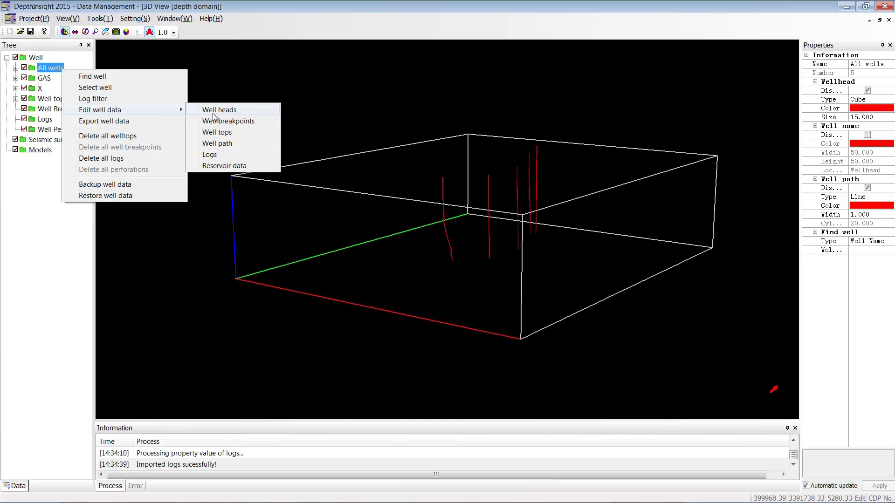
left_click(238, 144)
left_click(332, 116)
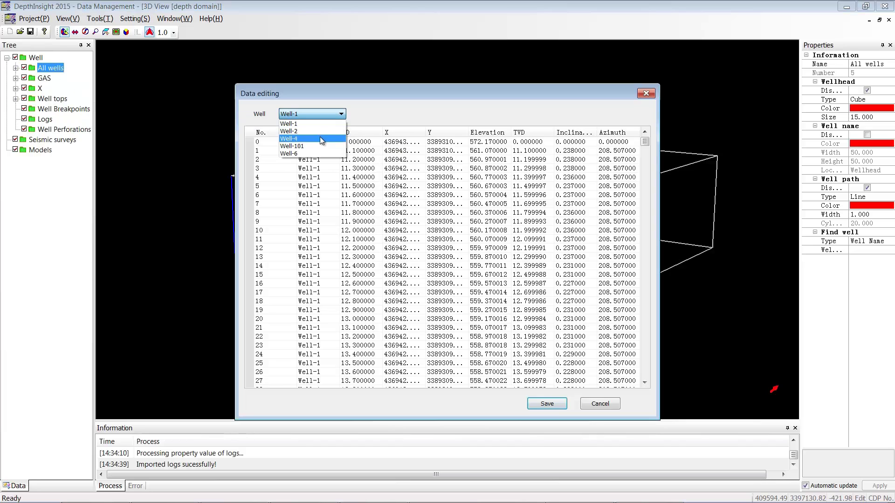
left_click(320, 138)
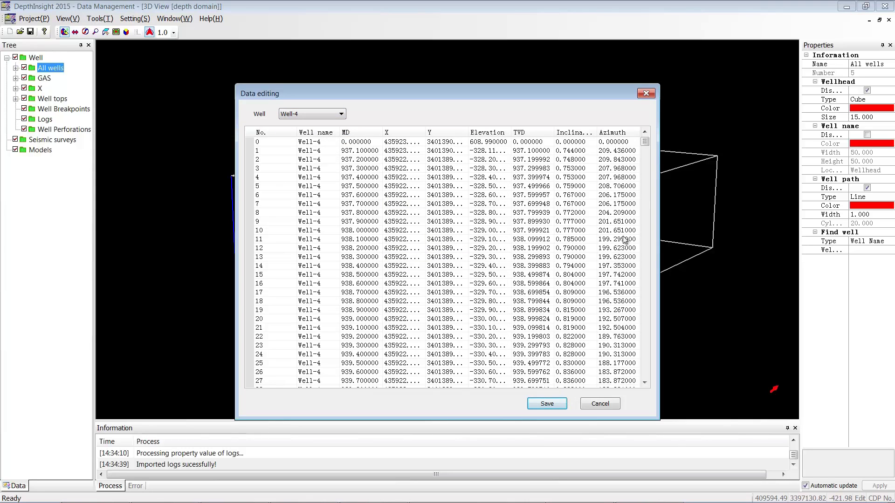
left_click(646, 94)
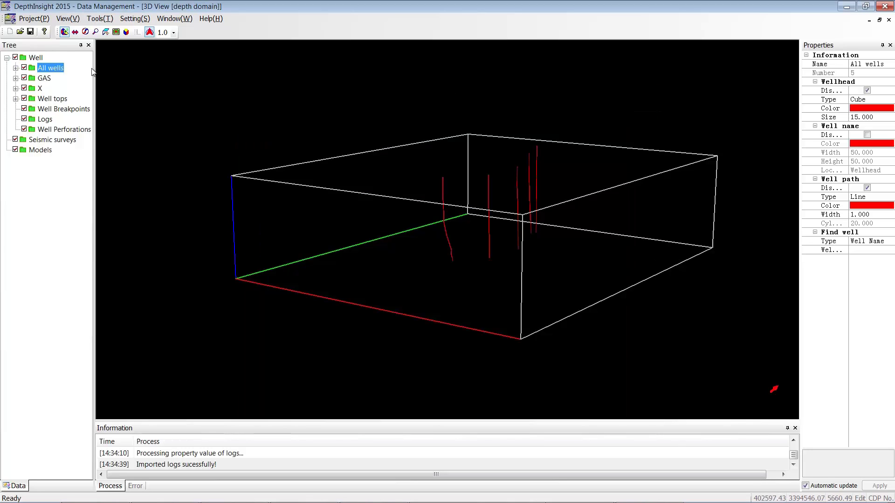
Examine the AI, GR and lithologies logs of Well-1 in the data editor and inspect the wells in 3D.
right_click(59, 66)
mouse_move(137, 111)
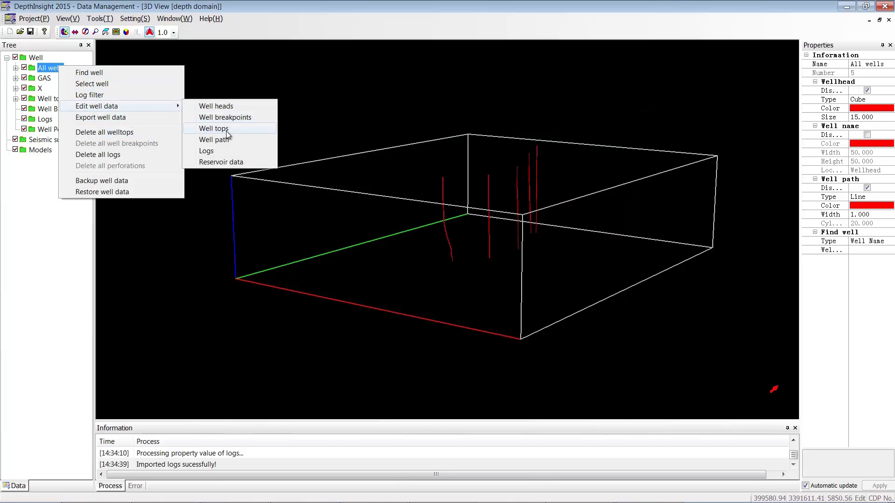
left_click(223, 151)
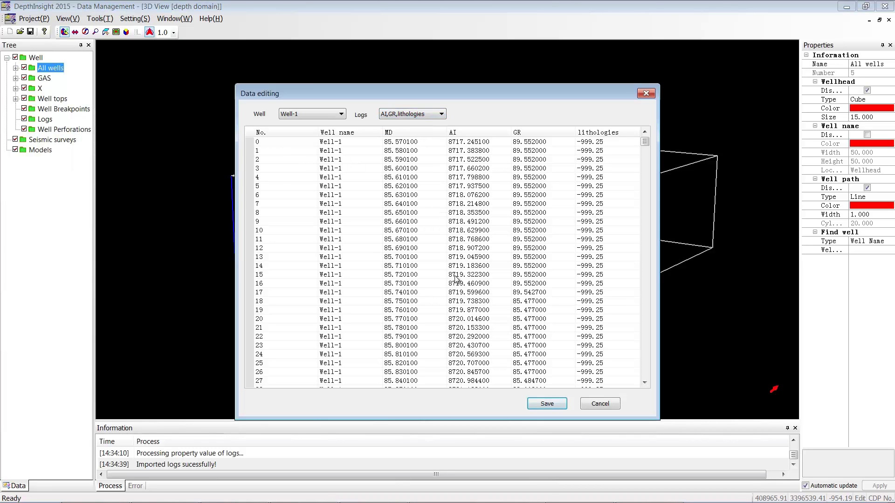
left_click(646, 94)
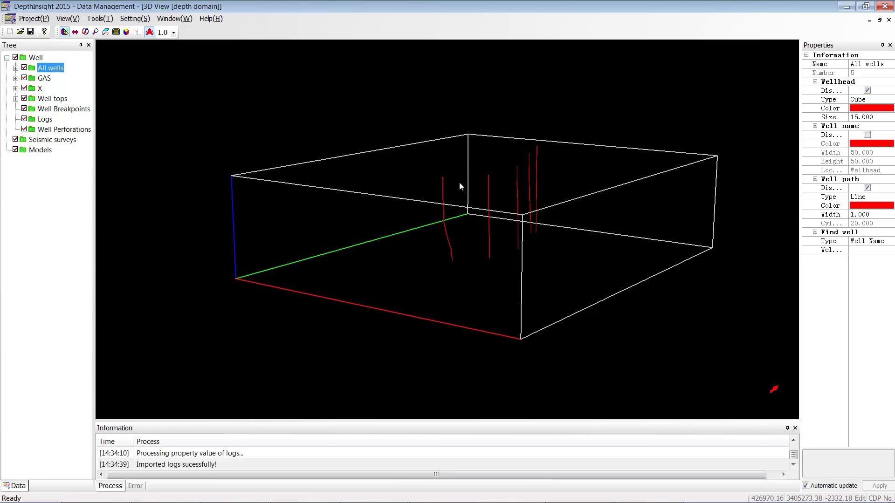
left_click_drag(460, 183, 538, 221)
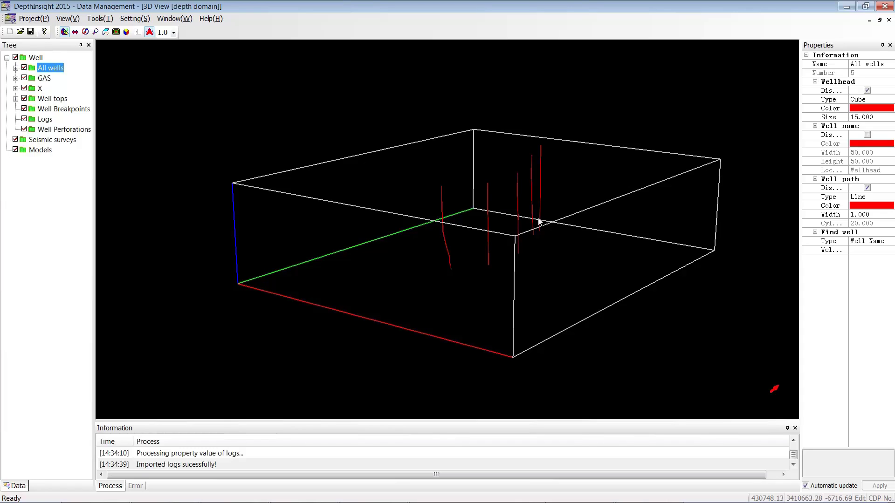
Create a 3D seismic survey named Seismic survey1 in the Time Domain with a datum of 600.
left_click(70, 141)
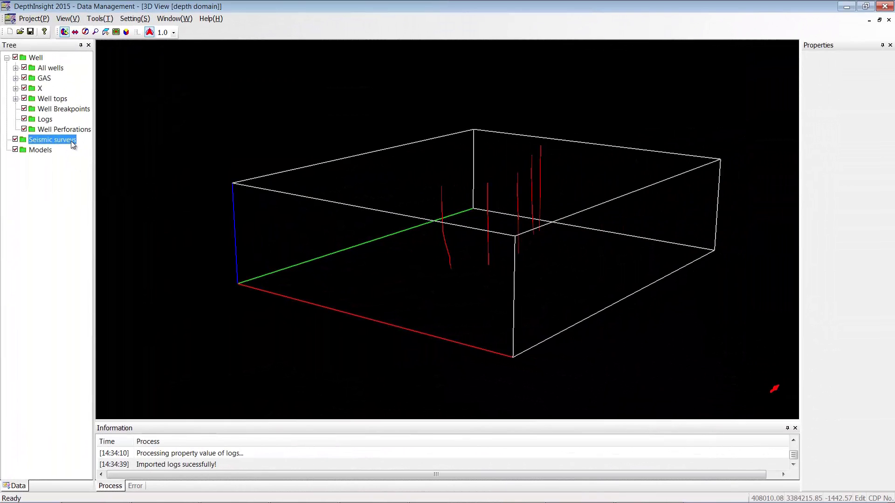
right_click(73, 145)
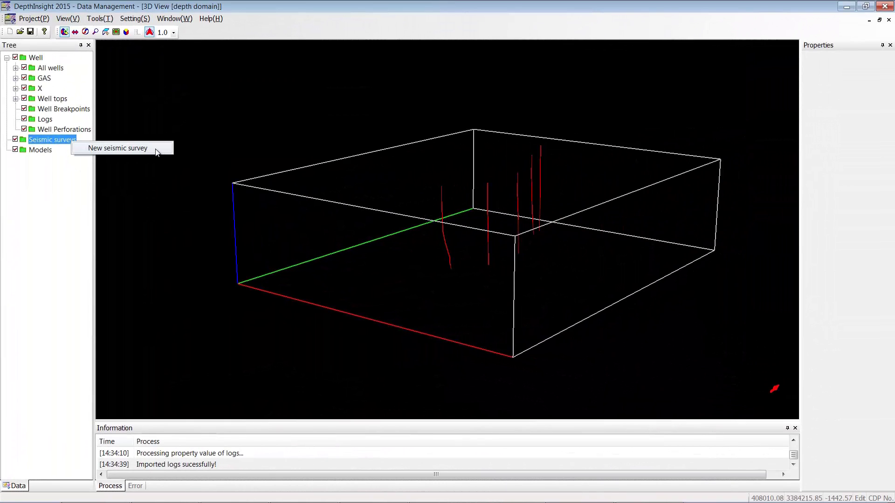
left_click(161, 148)
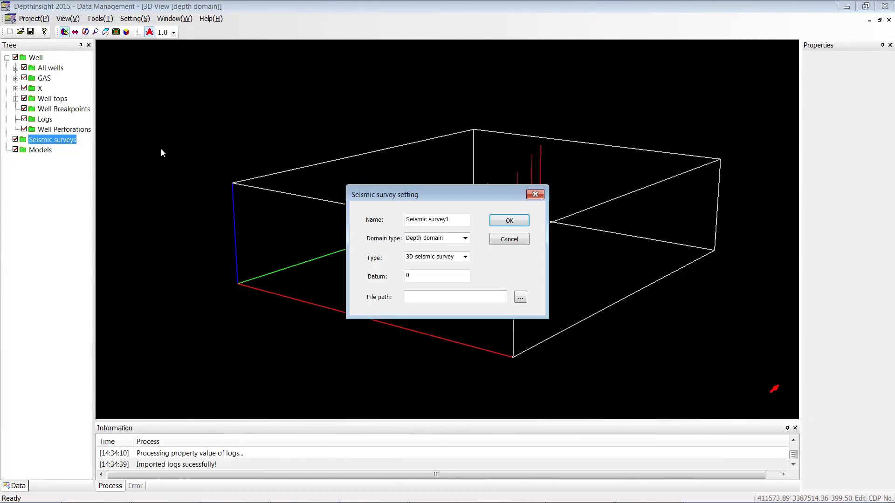
left_click(466, 239)
left_click(455, 256)
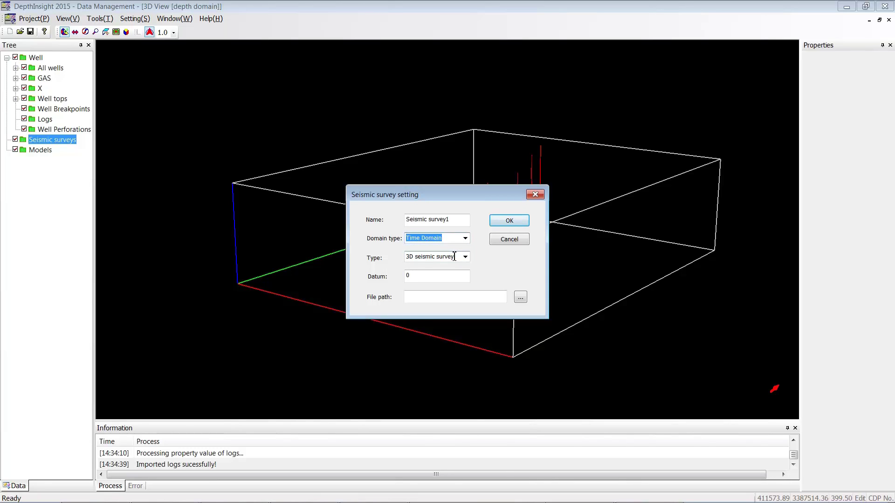
left_click(428, 276)
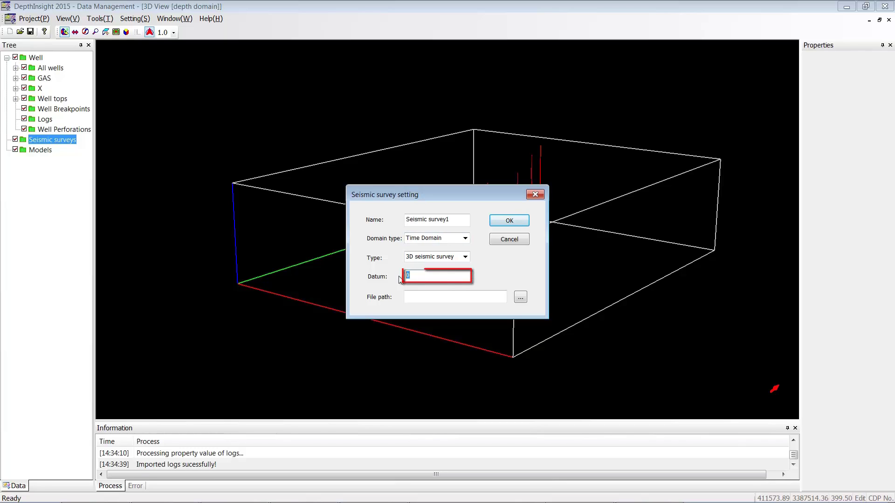
type("6000")
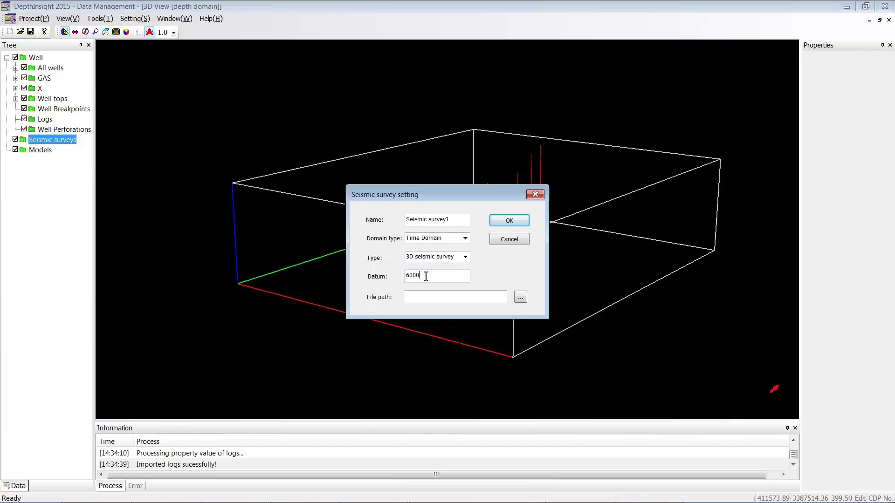
key("BackSpace")
left_click(510, 220)
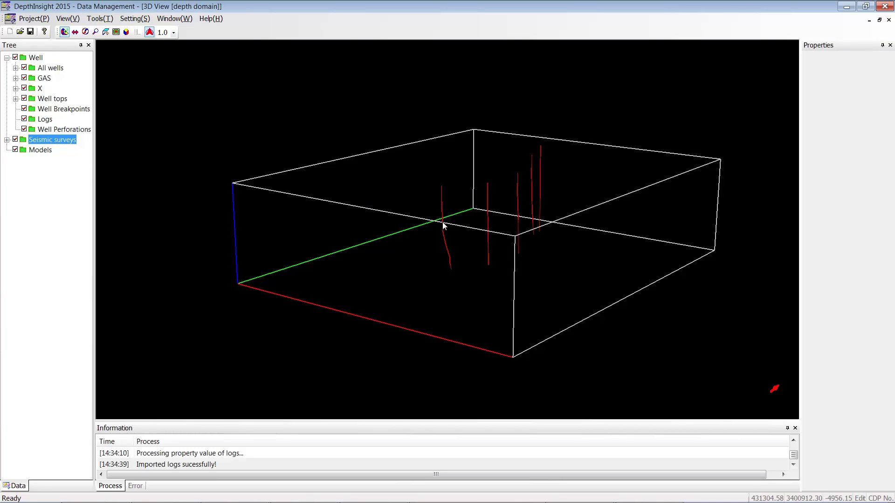
Expand Seismic survey1 under the seismic surveys and display its properties, subfolders and available commands.
left_click(7, 139)
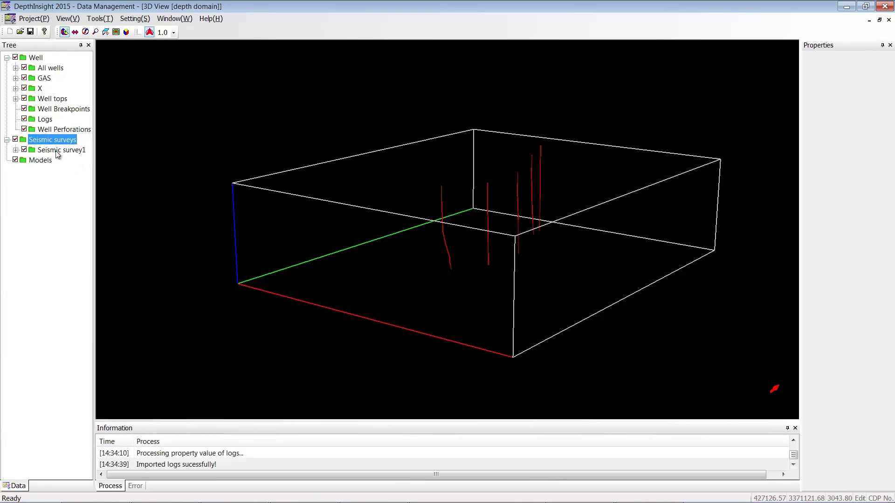
left_click(81, 150)
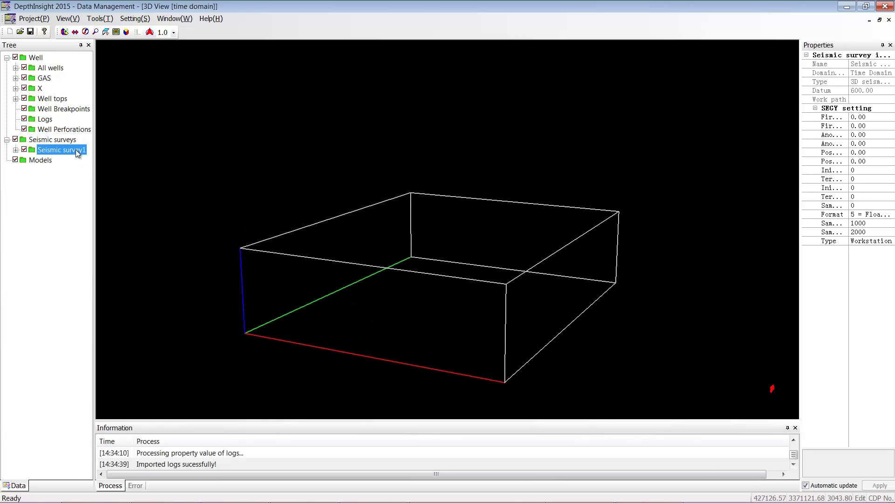
left_click(15, 150)
right_click(82, 150)
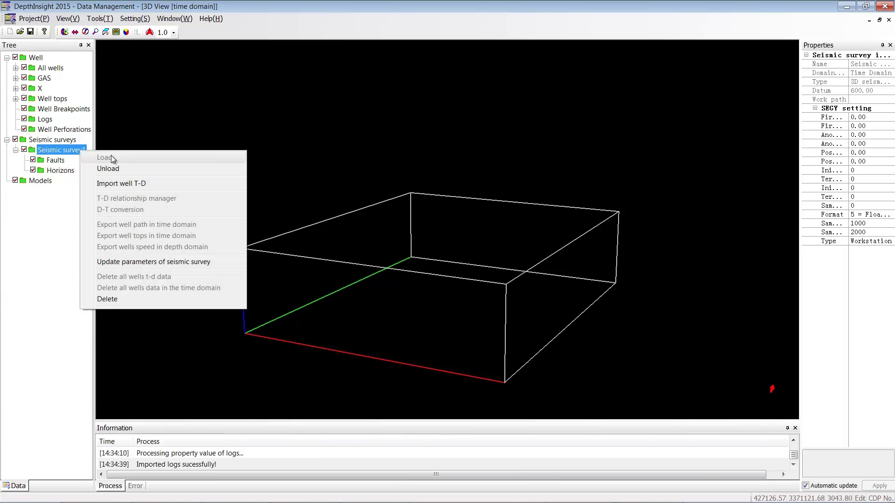
left_click(75, 152)
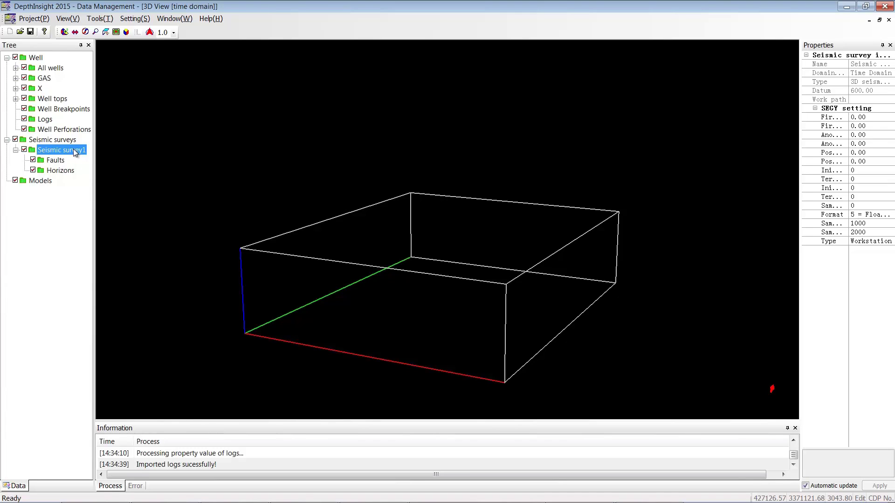
Import all five well T-D relationship files from F:\Well\T-D into Seismic survey1, using milliseconds as the time unit.
right_click(76, 152)
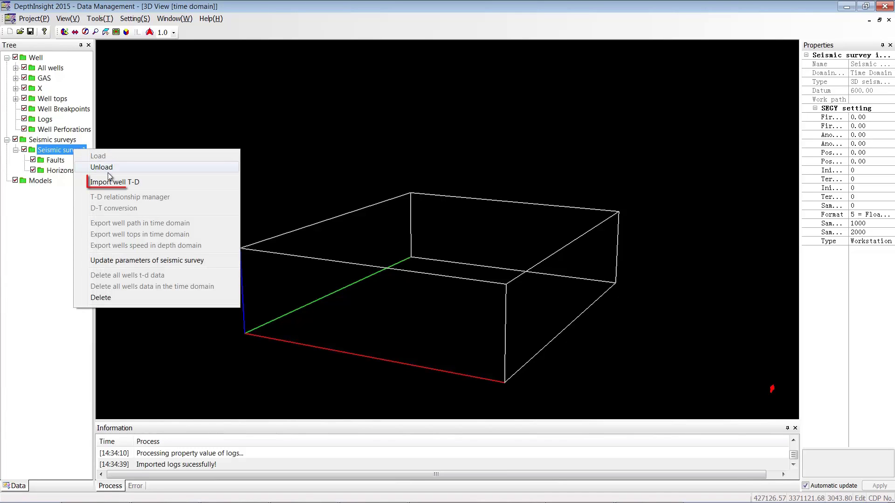
left_click(136, 184)
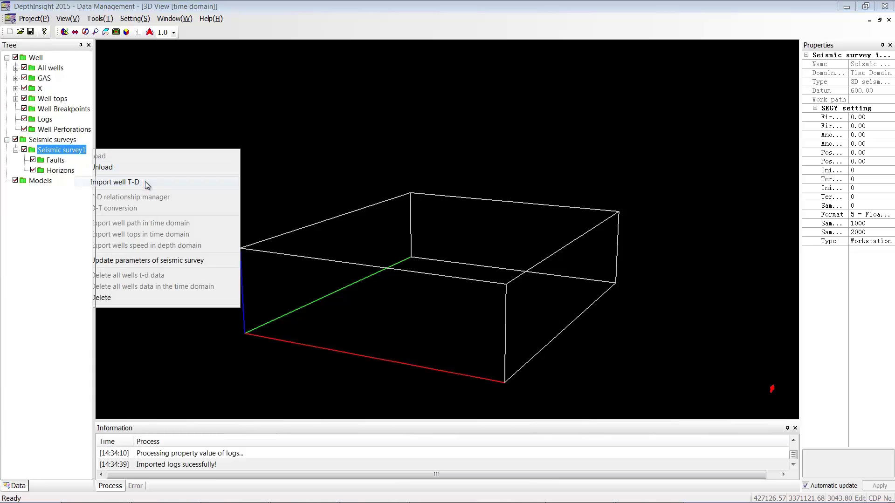
left_click(474, 155)
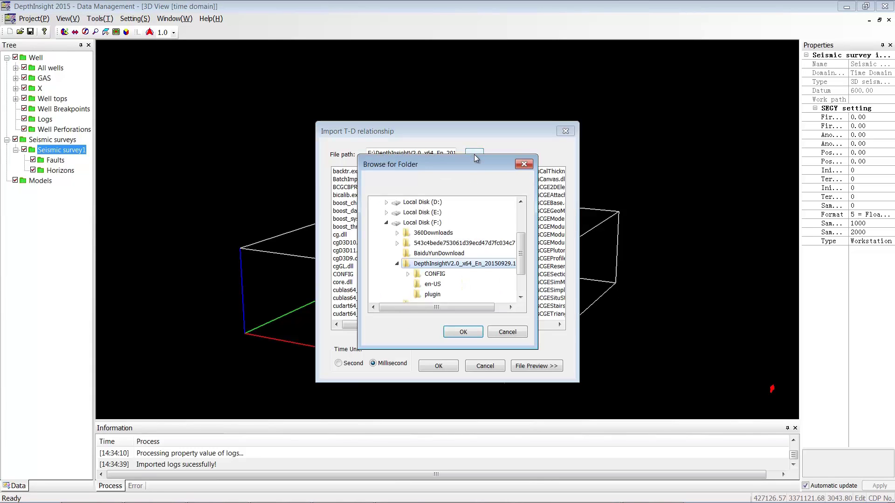
double_click(419, 264)
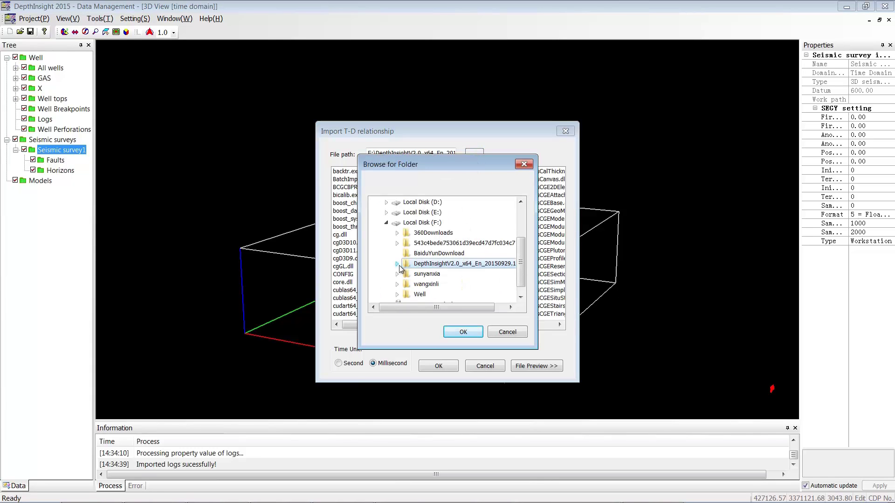
left_click(418, 295)
left_click(396, 294)
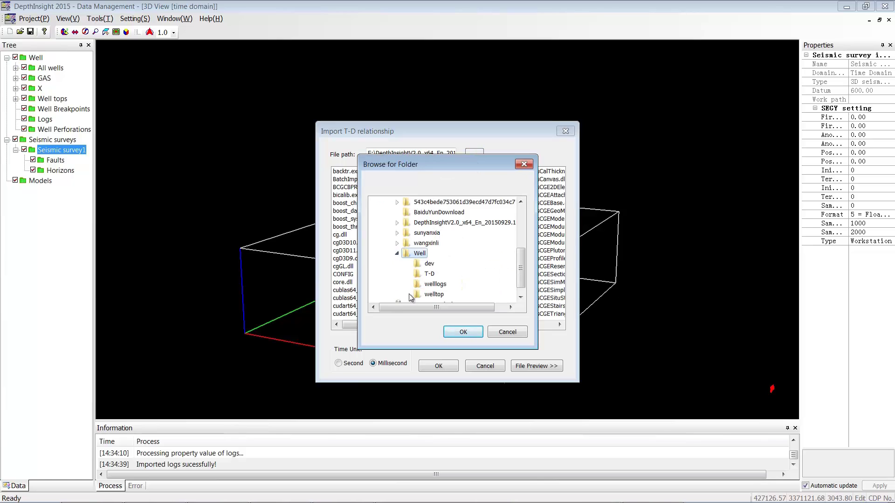
left_click(429, 274)
left_click(469, 330)
left_click_drag(354, 204, 359, 174)
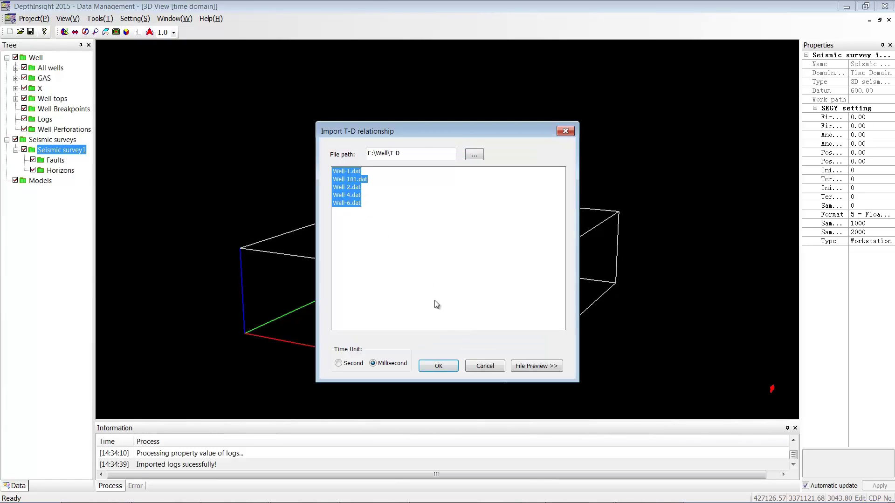
left_click(447, 366)
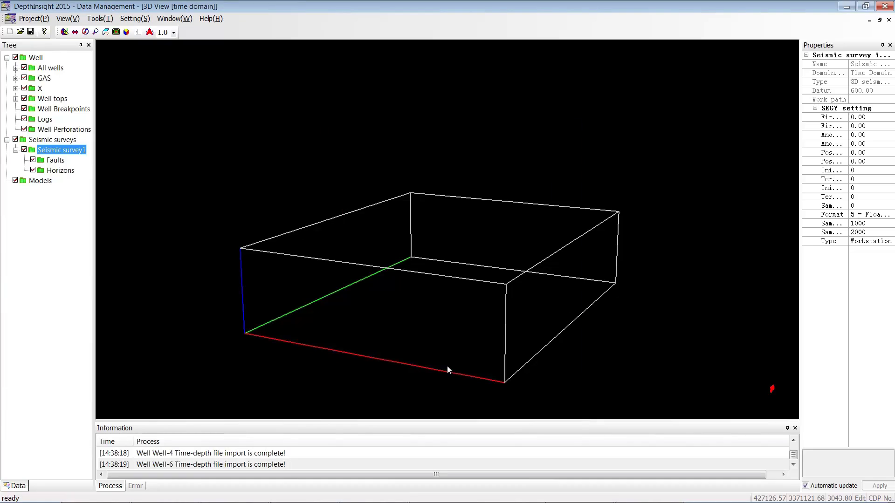
Run the D-T conversion on Seismic survey1 for all five wells, converting the well paths, well tops and logs.
right_click(83, 151)
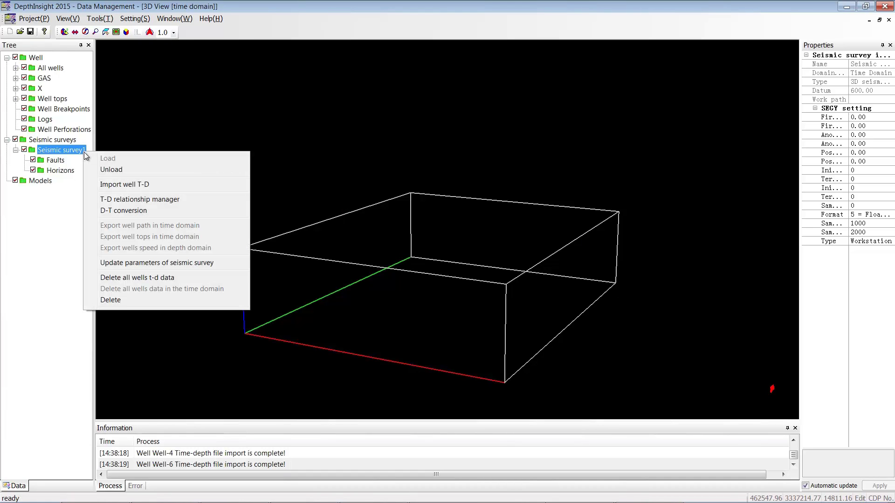
left_click(153, 214)
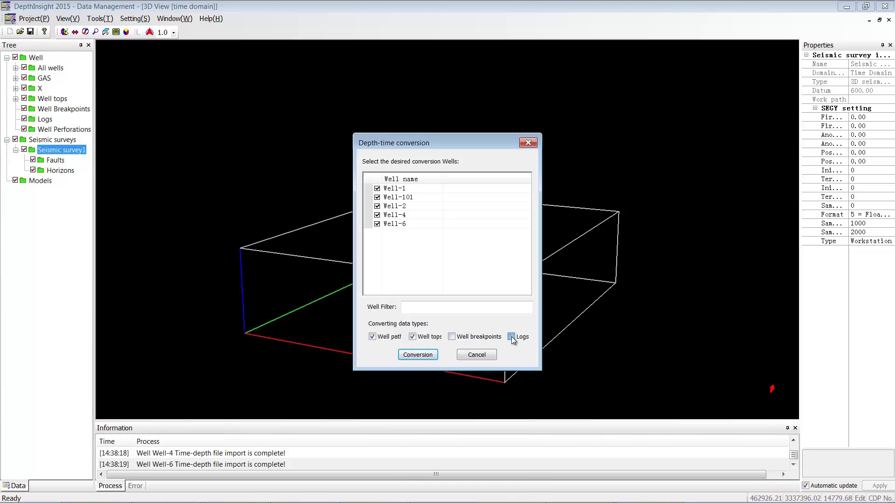
left_click(421, 355)
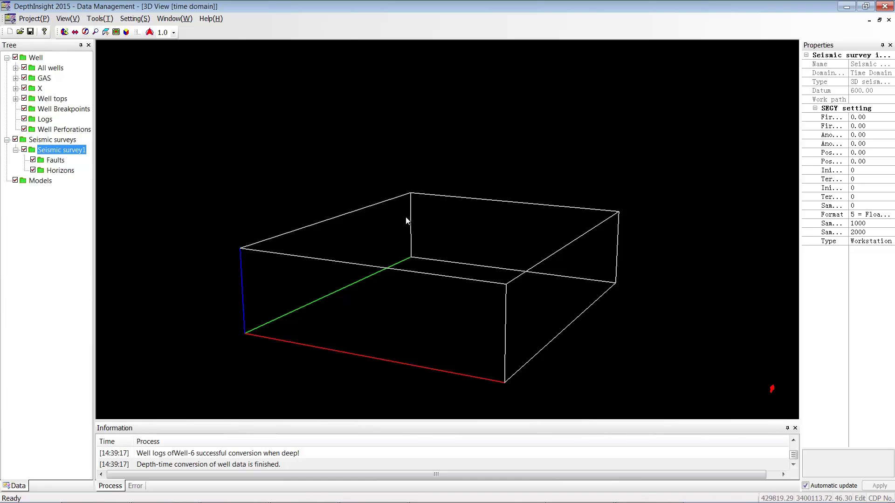
left_click(64, 31)
left_click_drag(401, 223, 447, 149)
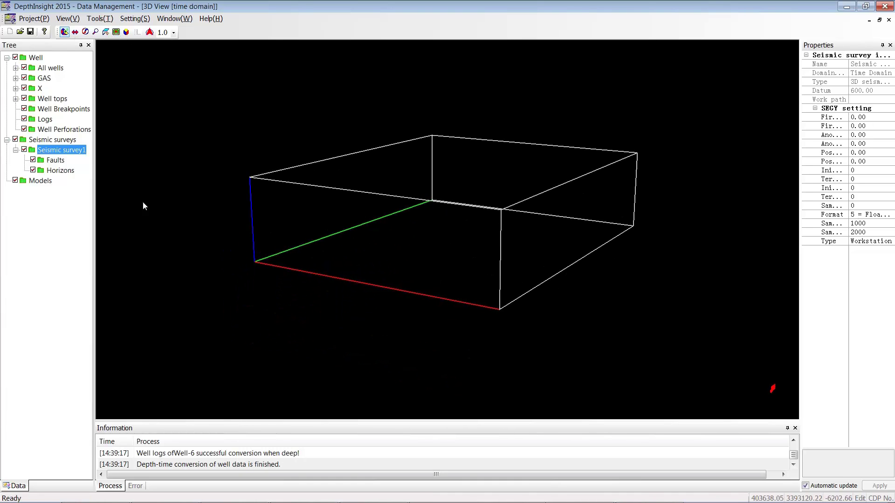
Examine the depth-time tables of Well-101 and Well-4 in the T-D relationship manager of Seismic survey1 and close it.
right_click(83, 149)
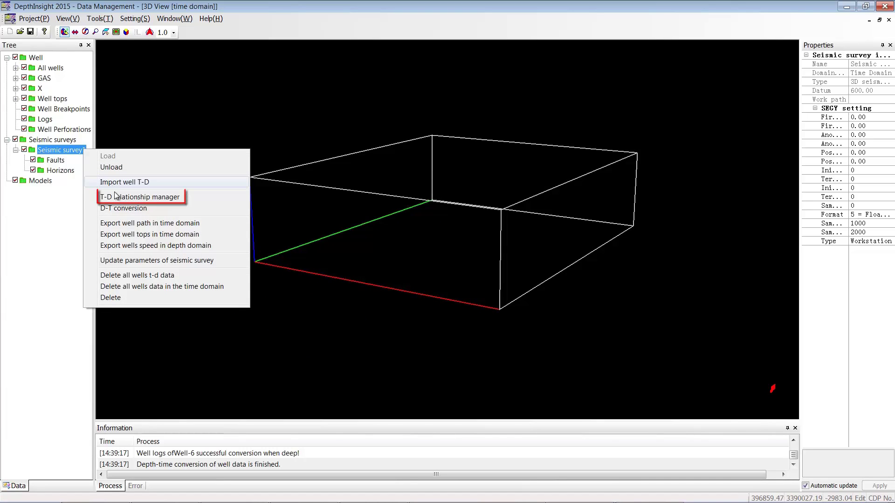
left_click(163, 196)
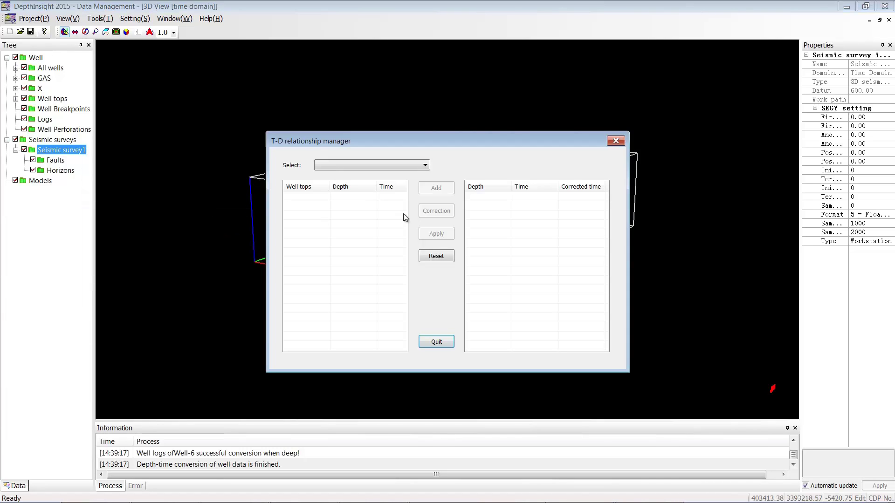
left_click(425, 166)
left_click(390, 183)
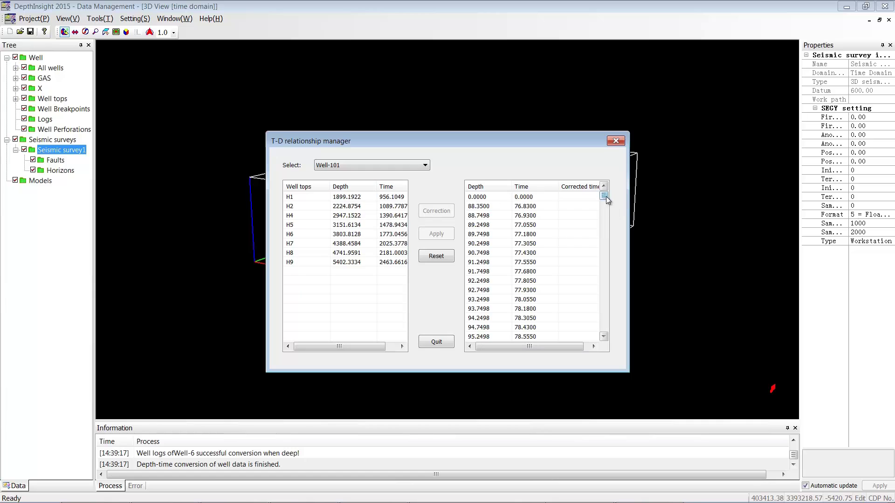
left_click_drag(605, 196, 548, 186)
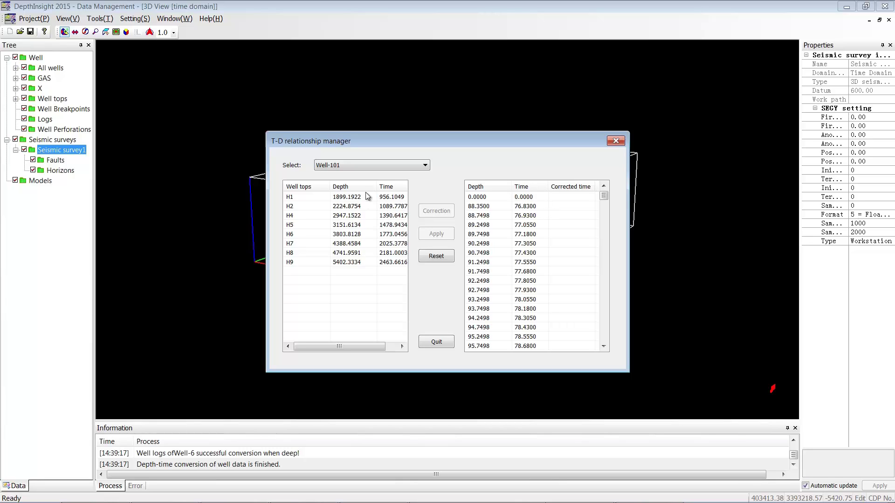
left_click(420, 168)
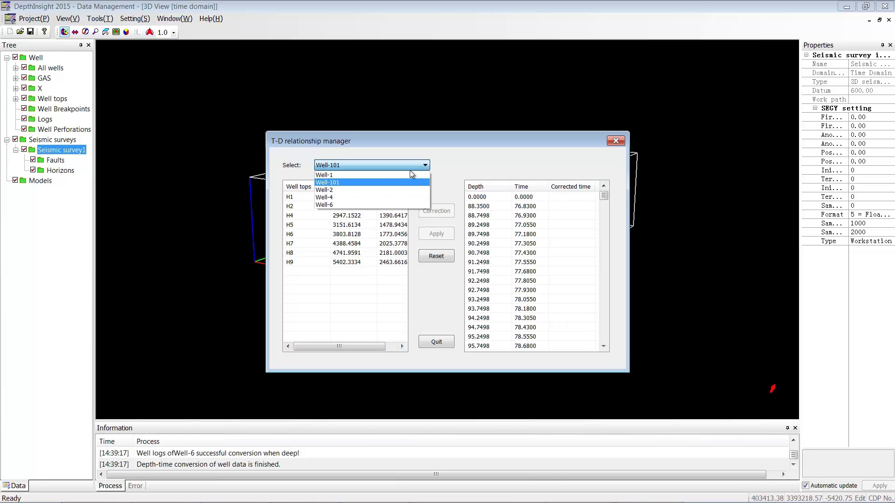
left_click(364, 198)
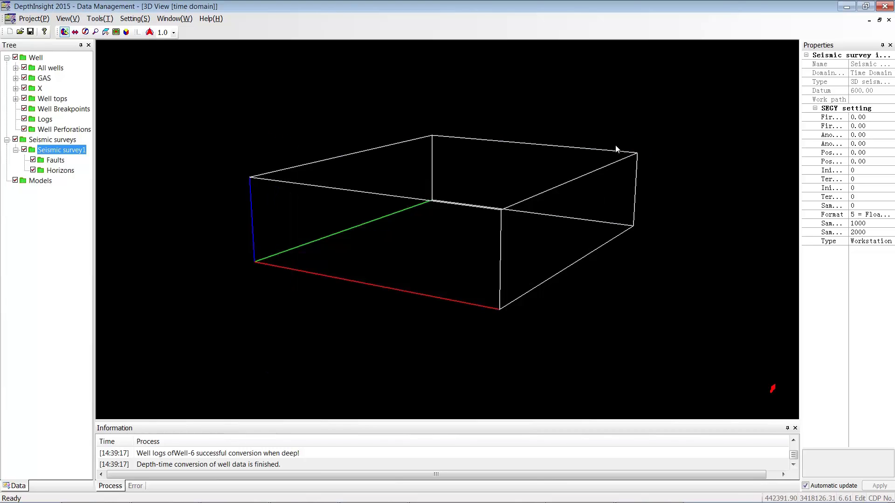
left_click(615, 141)
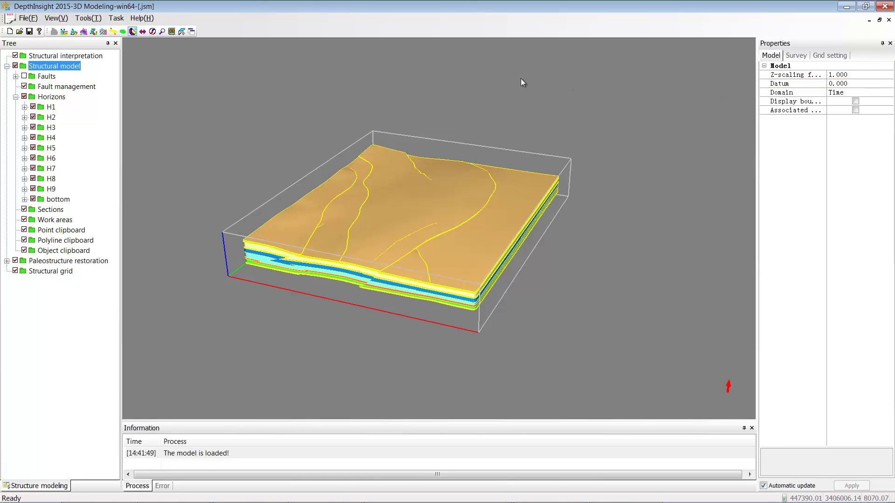
Open well management in 3D Modeling and set the model's database information to work area train and Seismic survey1.
left_click(83, 31)
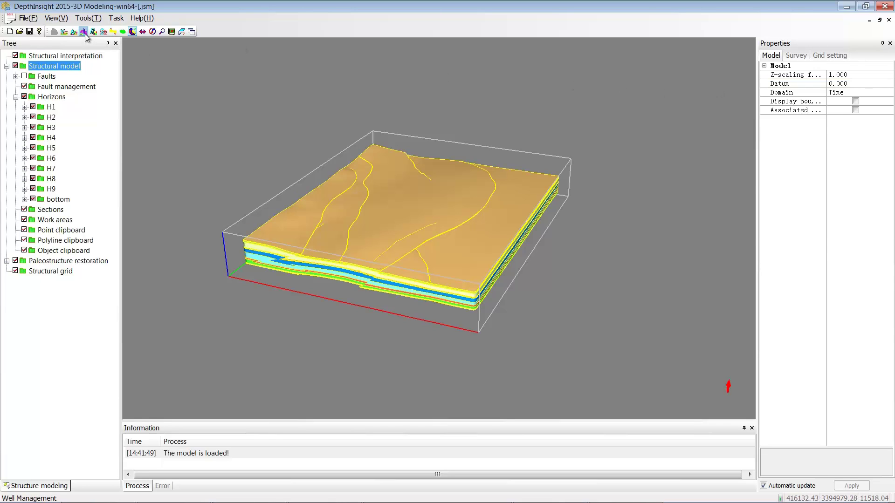
double_click(82, 57)
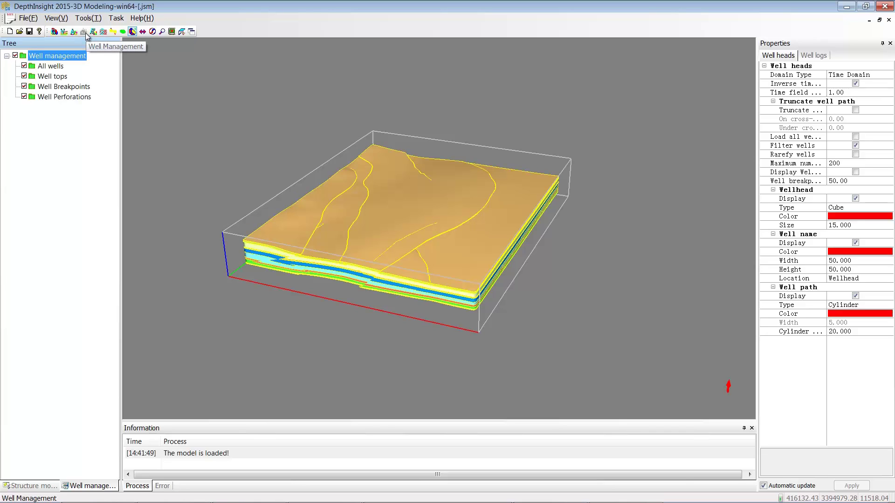
left_click(37, 21)
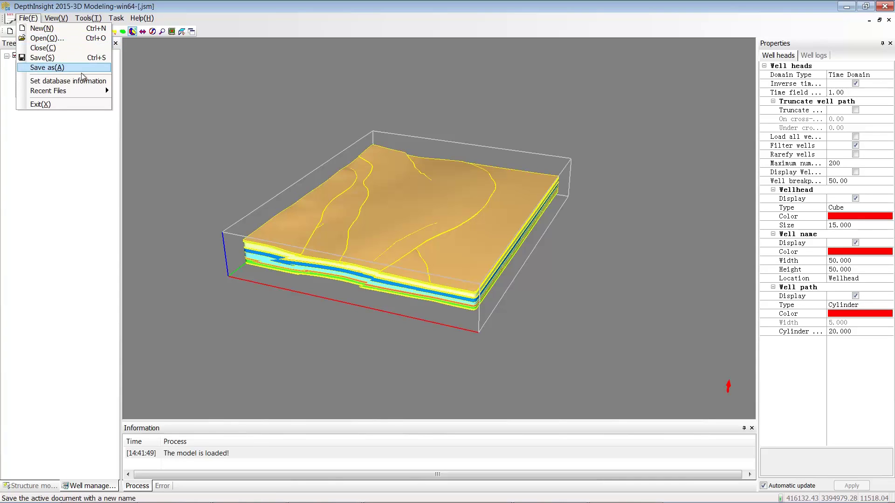
left_click(68, 81)
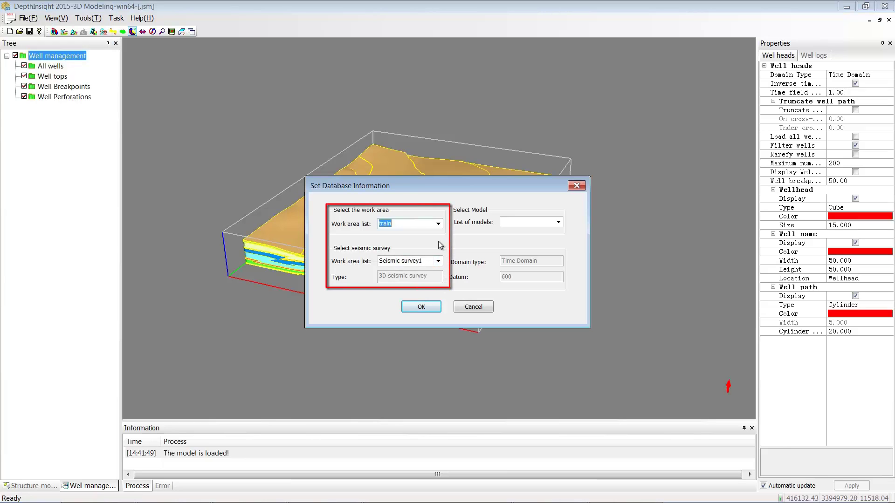
left_click(420, 225)
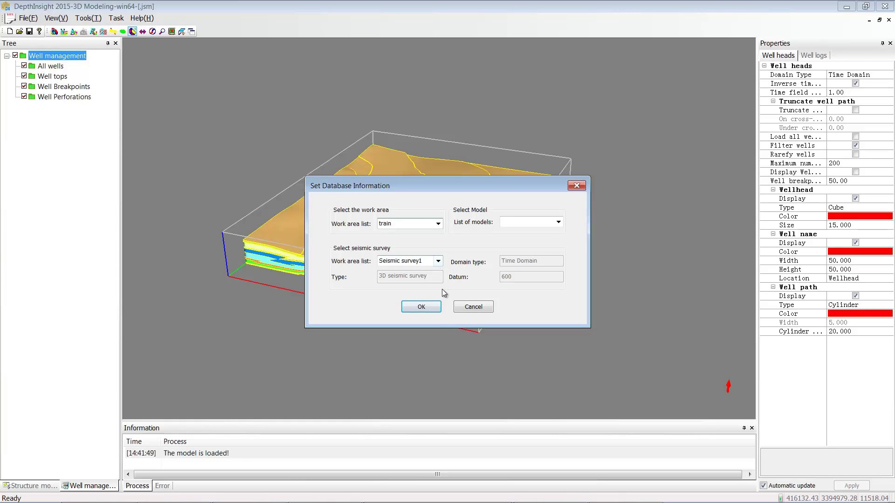
left_click(430, 311)
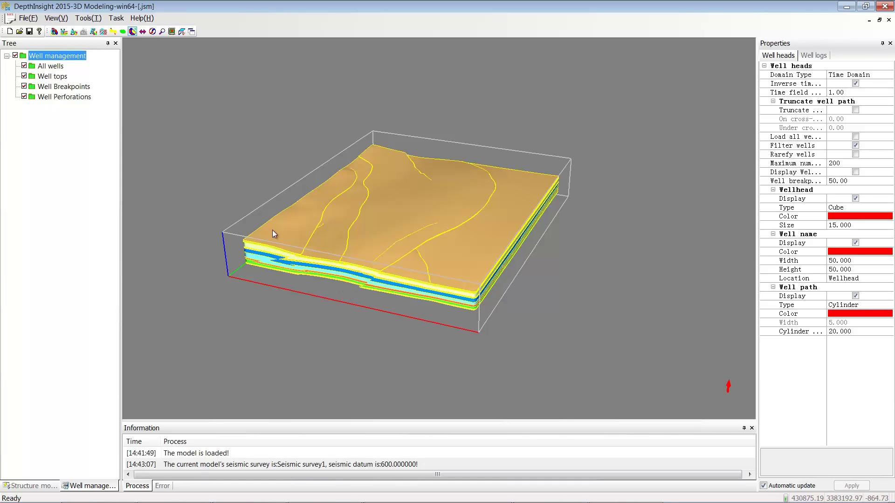
Check the structural model's datum in its properties and return to well management.
left_click(53, 31)
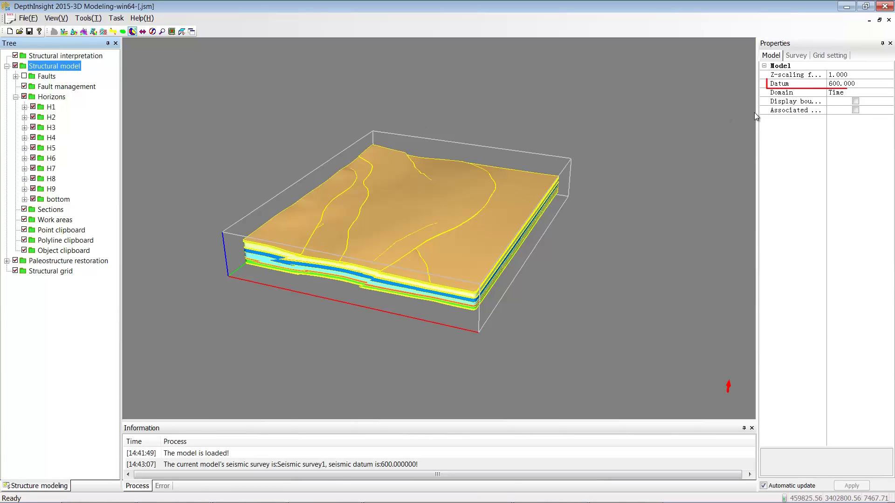
left_click(864, 84)
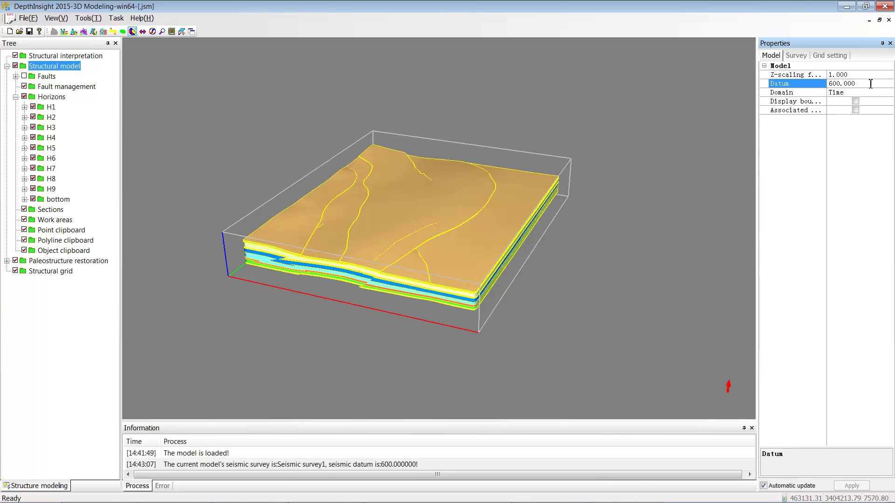
left_click(84, 32)
left_click(78, 56)
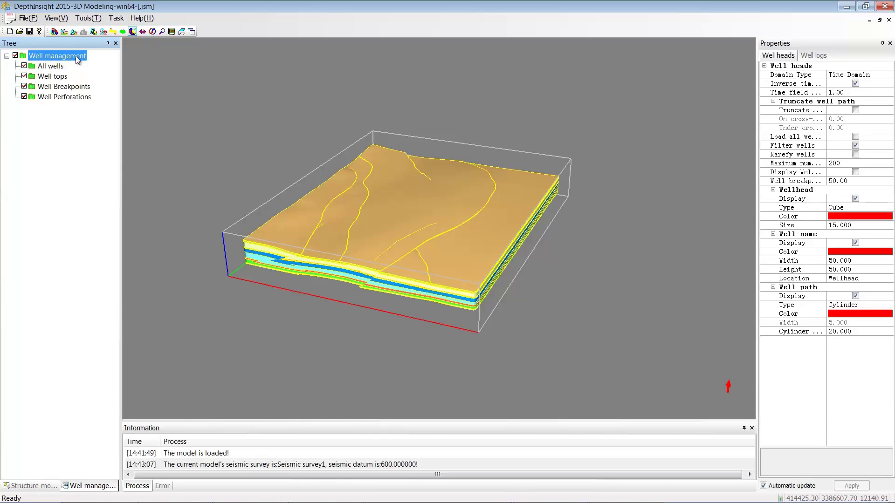